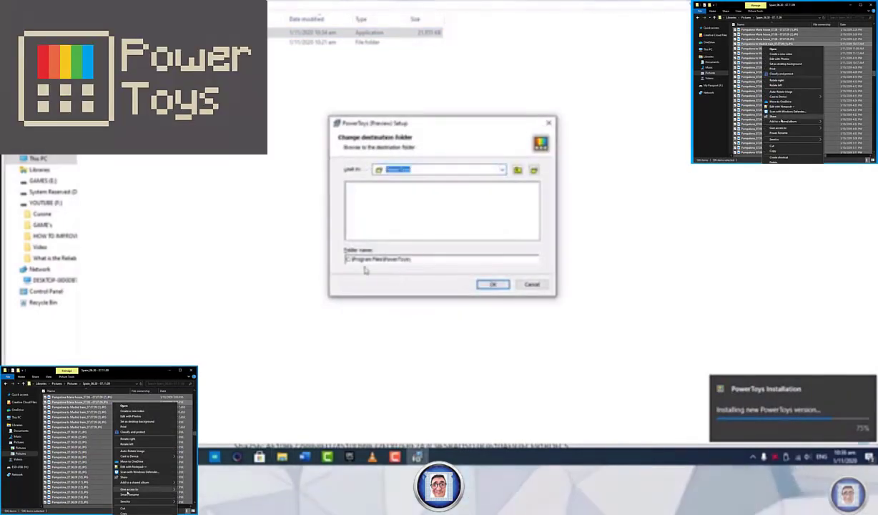
Step: Confirm C:\Program Files\PowerToys\ as the destination folder and continue the PowerToys setup
{"action": "left_click", "coordinate": [493, 284]}
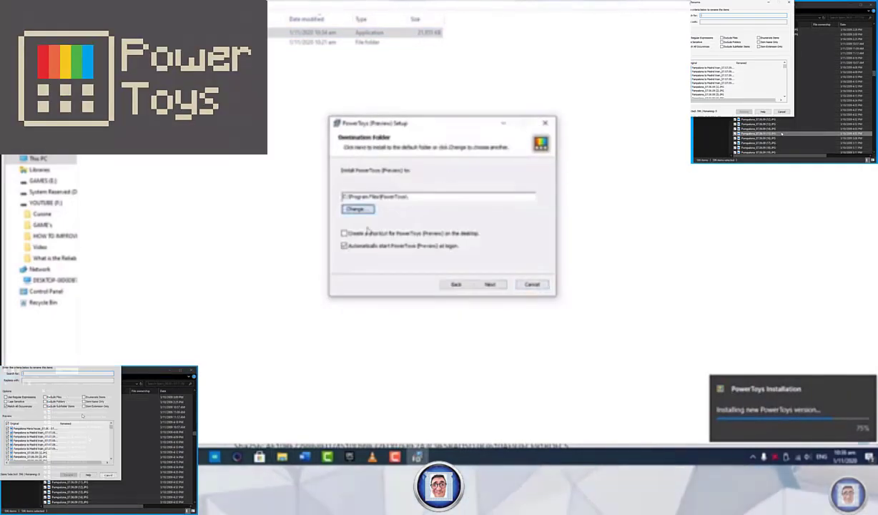
{"action": "left_click", "coordinate": [491, 285]}
{"action": "left_click", "coordinate": [490, 284]}
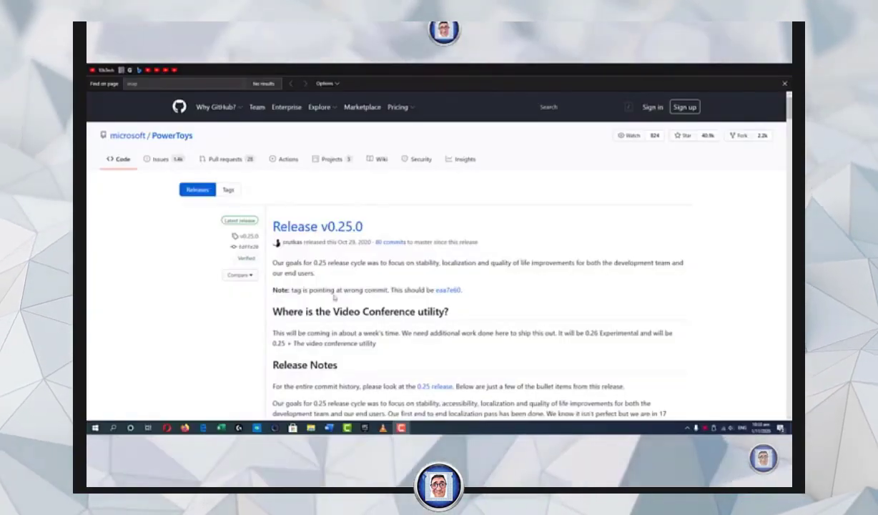
Step: Download PowerToysSetup-0.25.0-x64.exe from the Release v0.25.0 assets on GitHub and run the installer
{"action": "scroll", "coordinate": [334, 298], "scroll_direction": "down", "scroll_amount": 15}
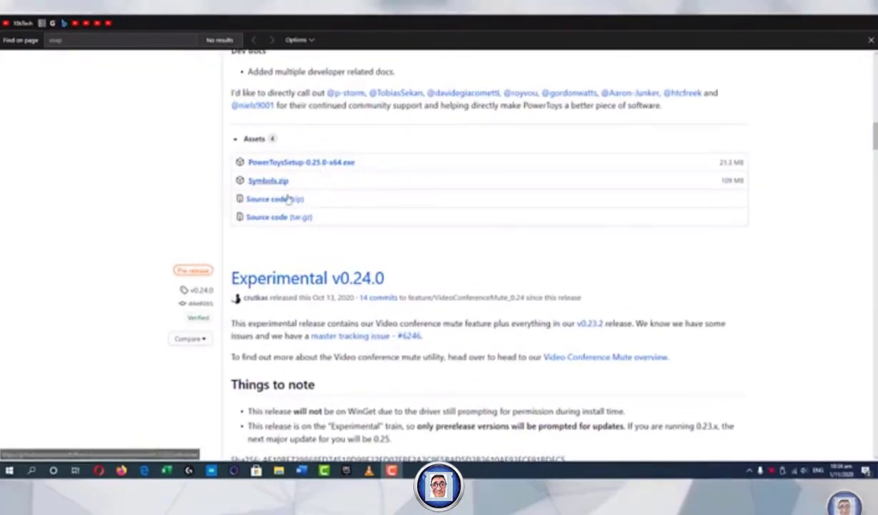
{"action": "left_click", "coordinate": [301, 162]}
{"action": "left_click", "coordinate": [569, 444]}
{"action": "left_click", "coordinate": [529, 427]}
{"action": "key", "text": "Return"}
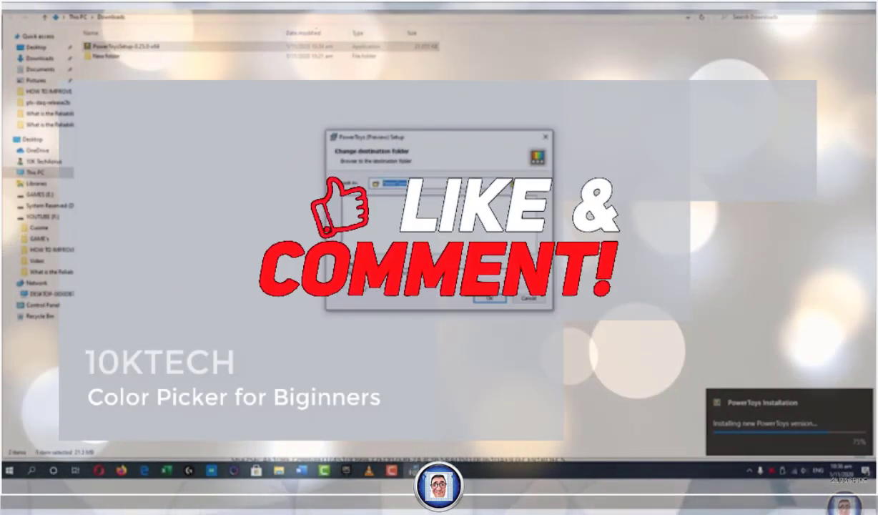
Step: Install PowerToys into the default folder with the desktop shortcut and automatic start at logon enabled
{"action": "key", "text": "Return"}
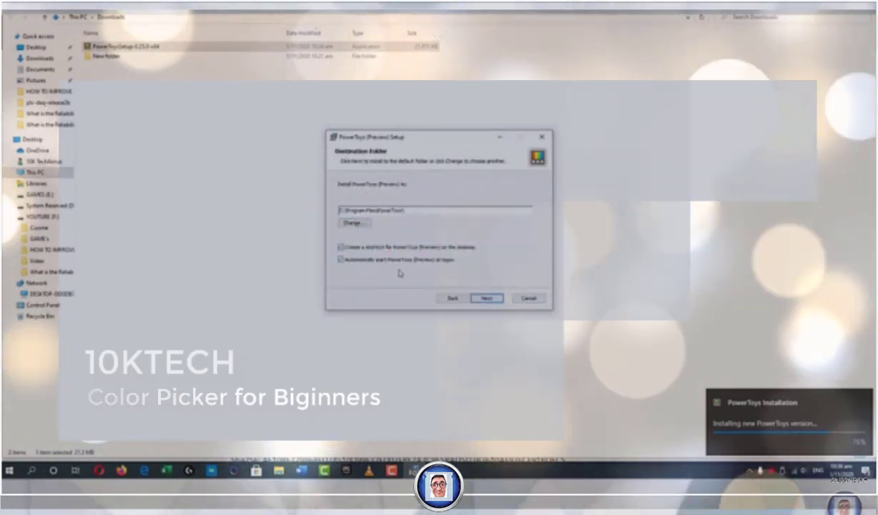
{"action": "key", "text": "Return"}
{"action": "key", "text": "Return"}
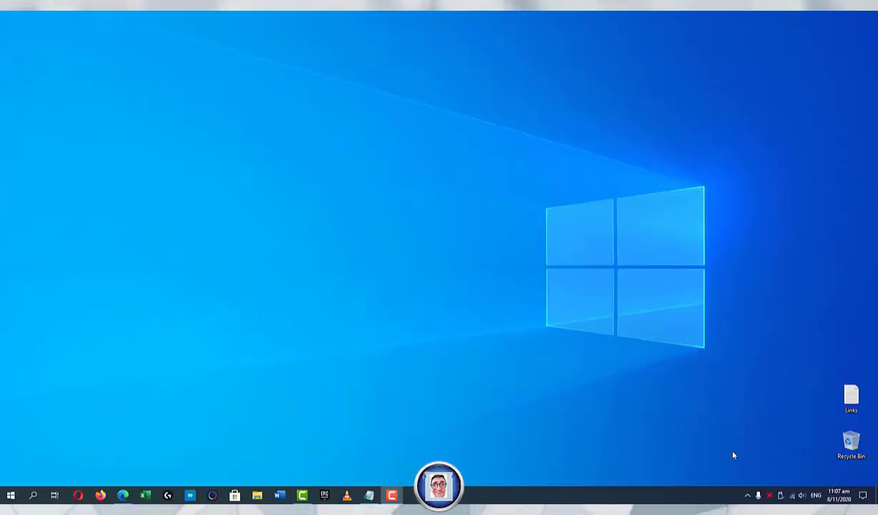
Step: Check the hidden tray icons and open the Windows setting that selects which icons appear on the taskbar
{"action": "left_click", "coordinate": [748, 496]}
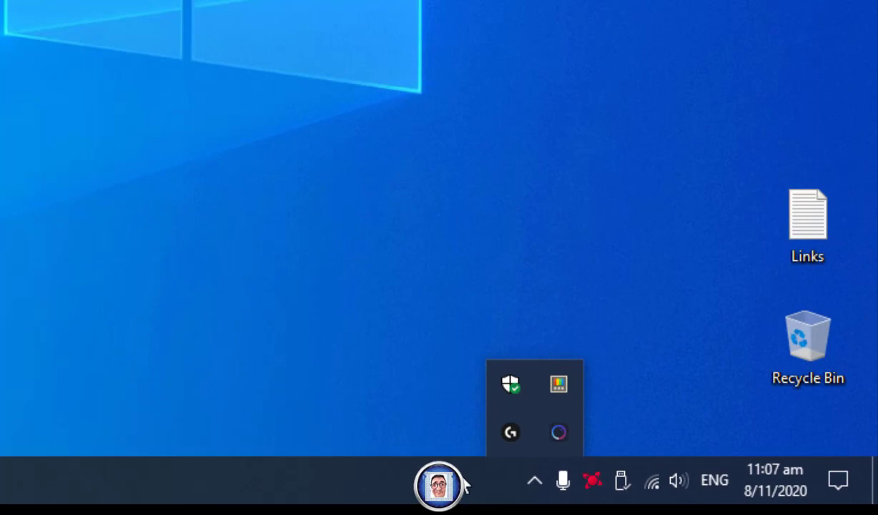
{"action": "left_click", "coordinate": [721, 496]}
{"action": "right_click", "coordinate": [721, 495]}
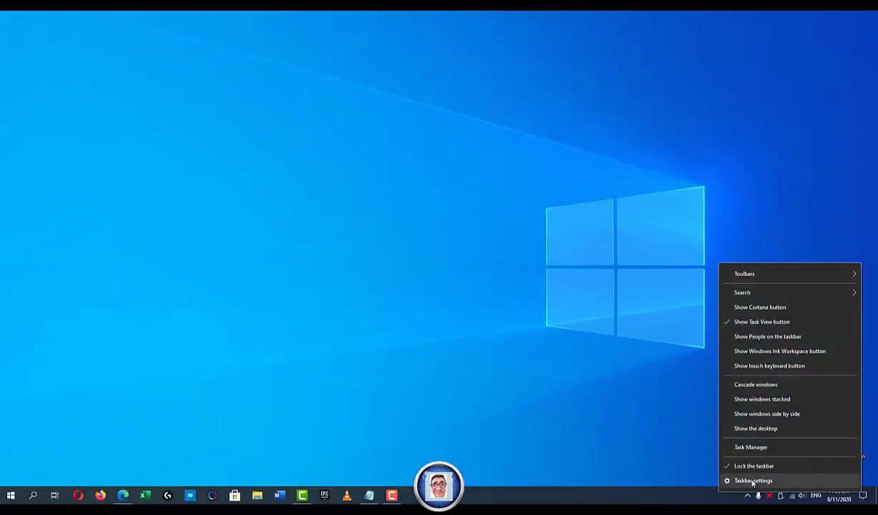
{"action": "left_click", "coordinate": [747, 481]}
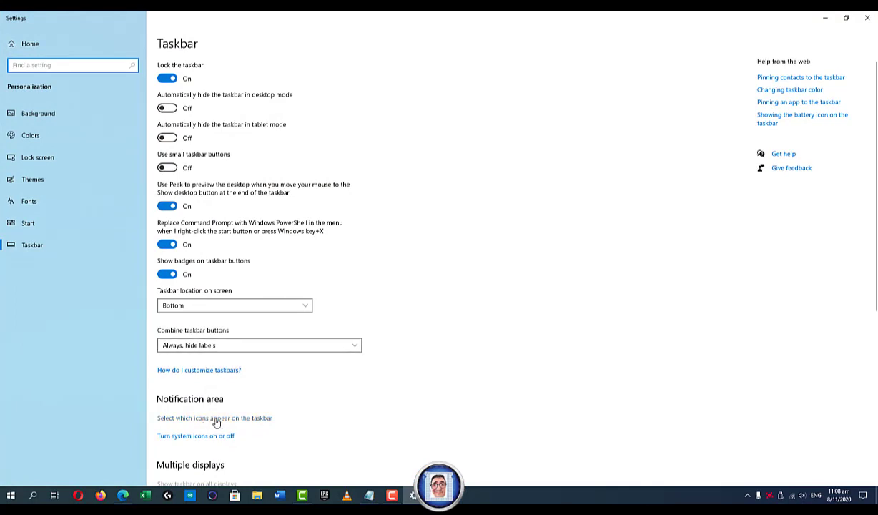
{"action": "left_click", "coordinate": [216, 421]}
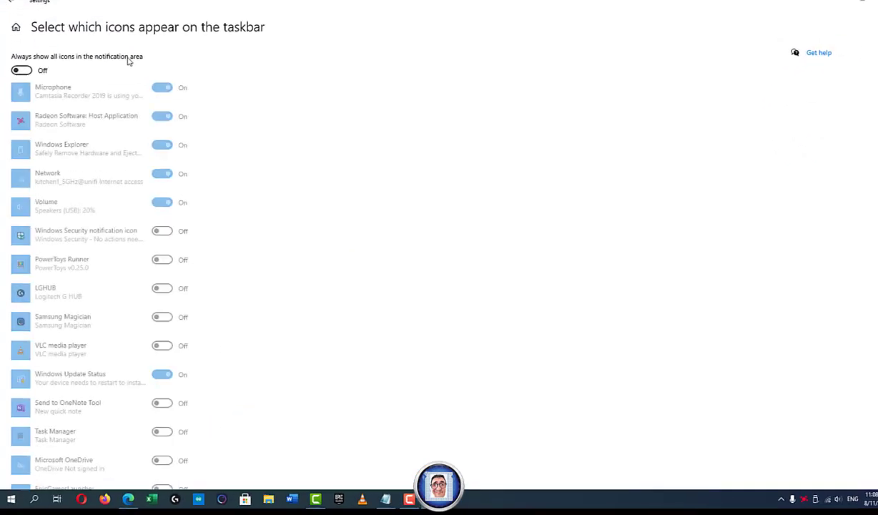
Step: Turn on the PowerToys Runner icon for the taskbar notification area and close the Settings window
{"action": "left_click", "coordinate": [176, 246]}
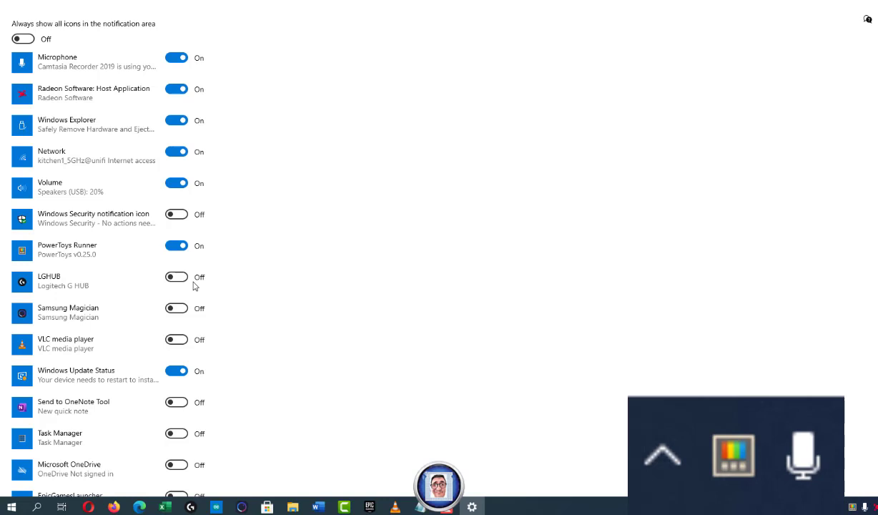
{"action": "left_click", "coordinate": [180, 250]}
{"action": "left_click", "coordinate": [180, 250]}
{"action": "scroll", "coordinate": [313, 127], "scroll_direction": "down", "scroll_amount": 3}
{"action": "scroll", "coordinate": [249, 114], "scroll_direction": "up", "scroll_amount": 3}
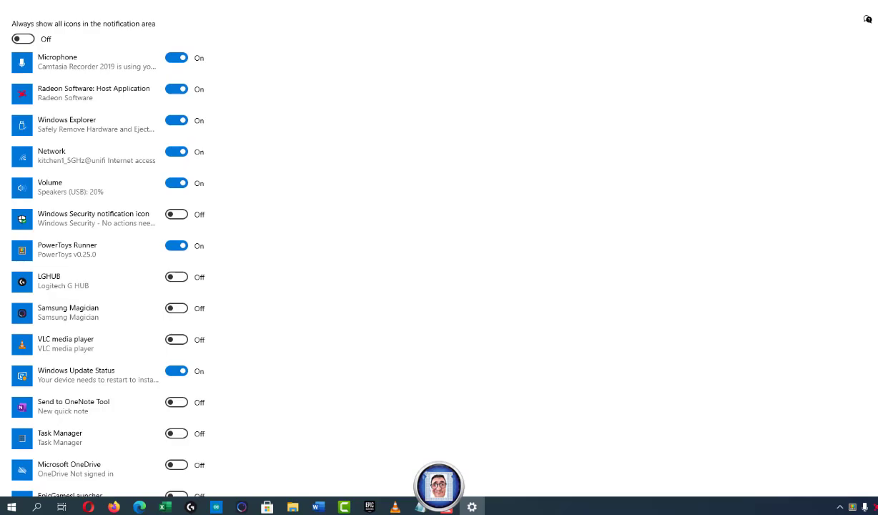
{"action": "key", "text": "alt+F4"}
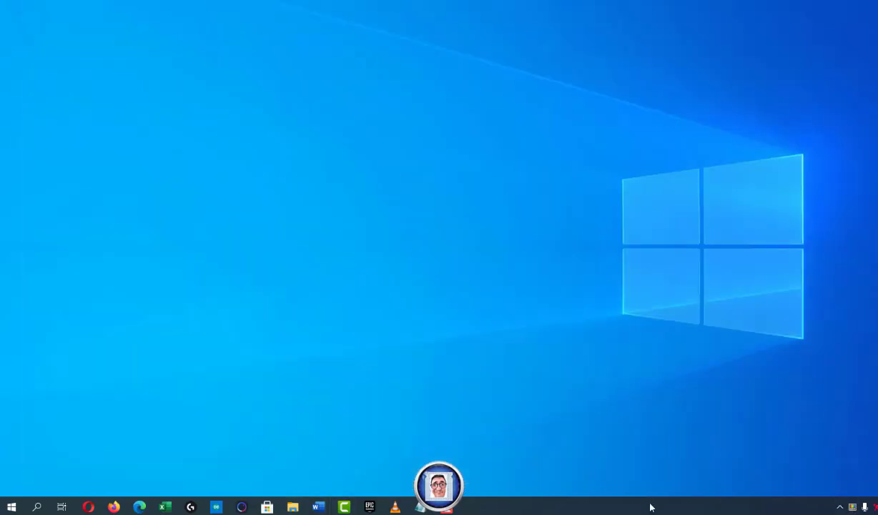
Step: Open the PowerToys settings, restart PowerToys as administrator, and reopen its settings window at a larger size
{"action": "left_click", "coordinate": [12, 506]}
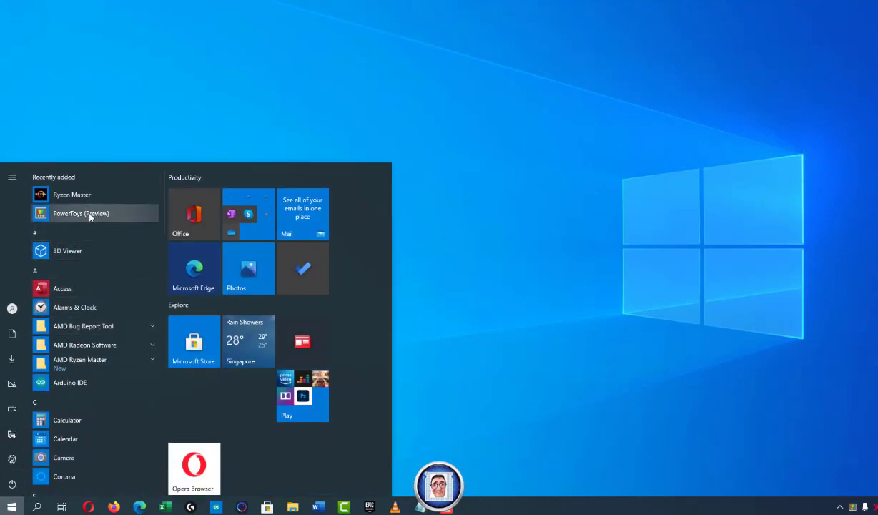
{"action": "left_click", "coordinate": [690, 153]}
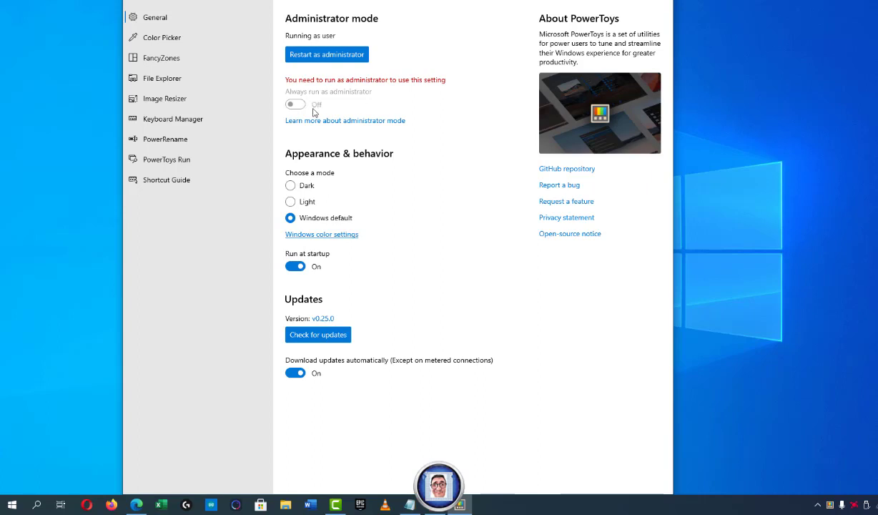
{"action": "left_click", "coordinate": [323, 56]}
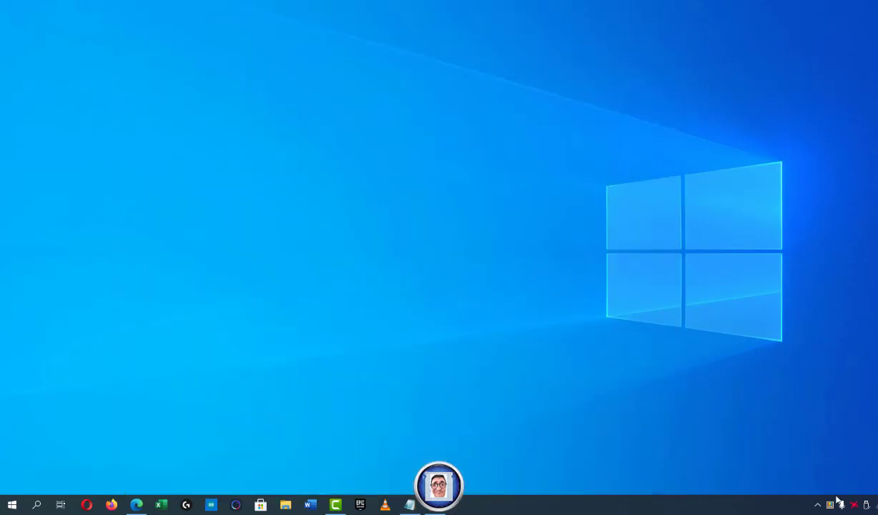
{"action": "left_click", "coordinate": [833, 507]}
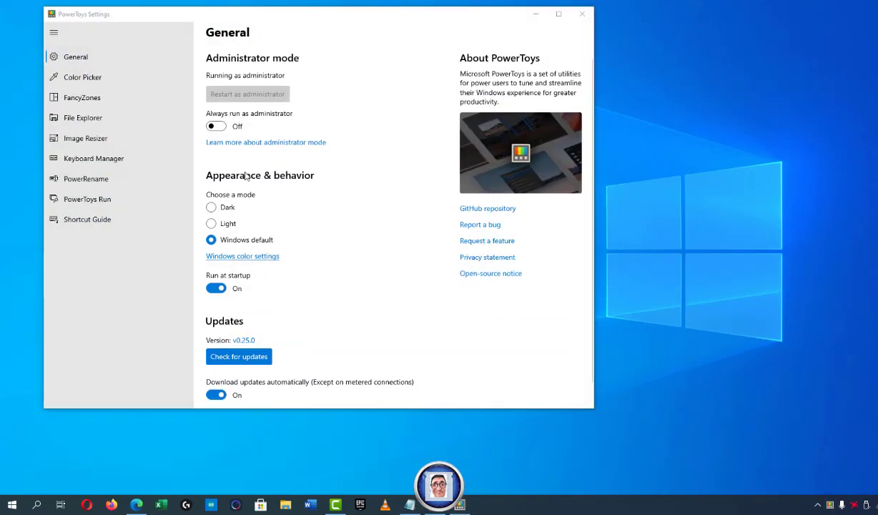
{"action": "double_click", "coordinate": [351, 8]}
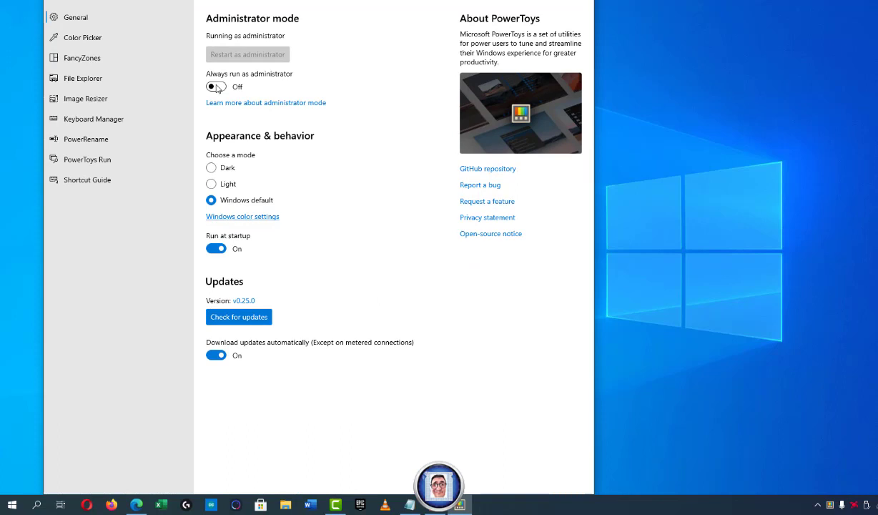
Step: Try the Always run as administrator option, leave it off, and set the PowerToys appearance mode to Dark
{"action": "left_click", "coordinate": [214, 87]}
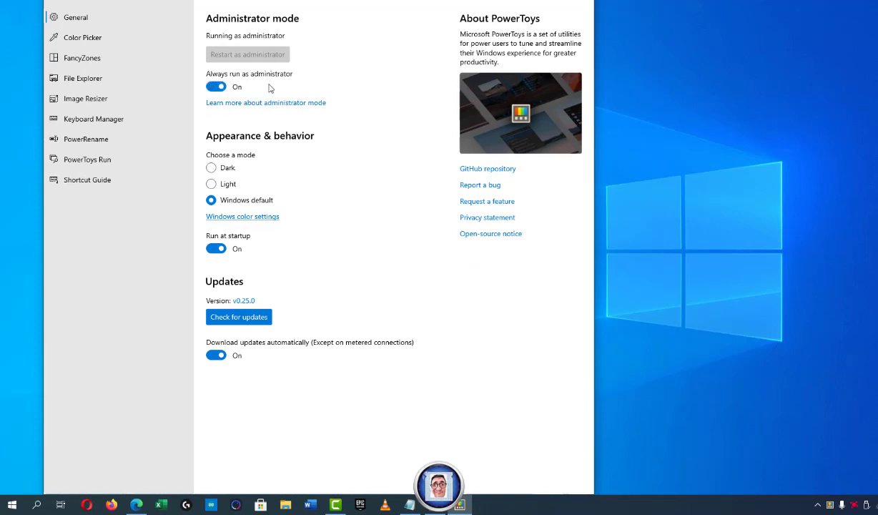
{"action": "left_click", "coordinate": [216, 86]}
{"action": "left_click", "coordinate": [211, 169]}
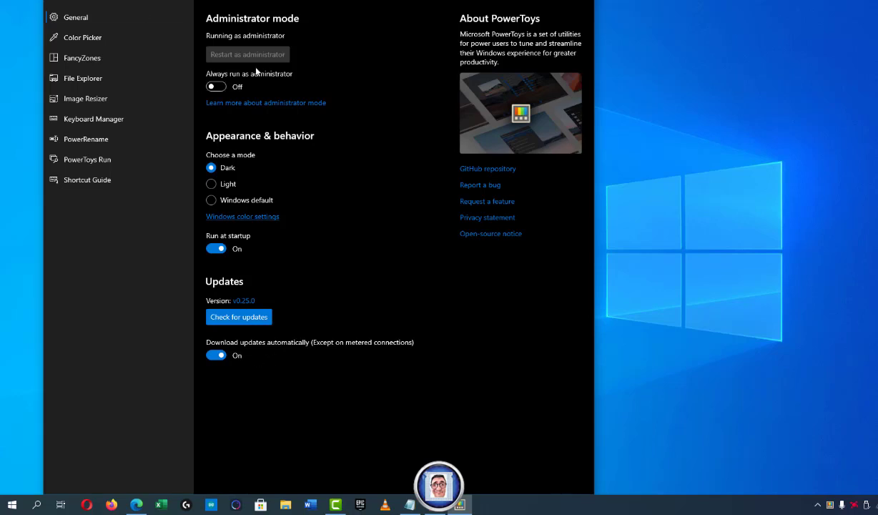
Step: Read the Color Picker module overview on the PowerToys wiki and enable Color Picker in the settings
{"action": "left_click", "coordinate": [92, 37]}
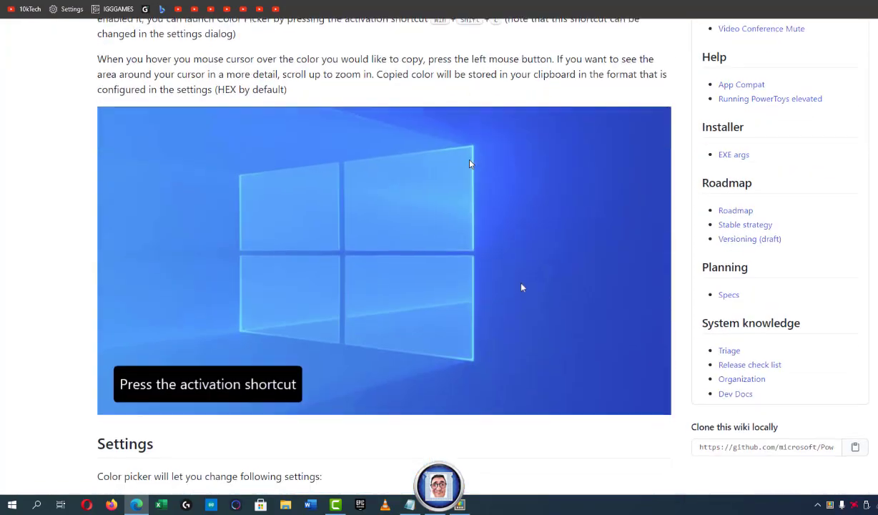
{"action": "scroll", "coordinate": [470, 164], "scroll_direction": "down", "scroll_amount": 6}
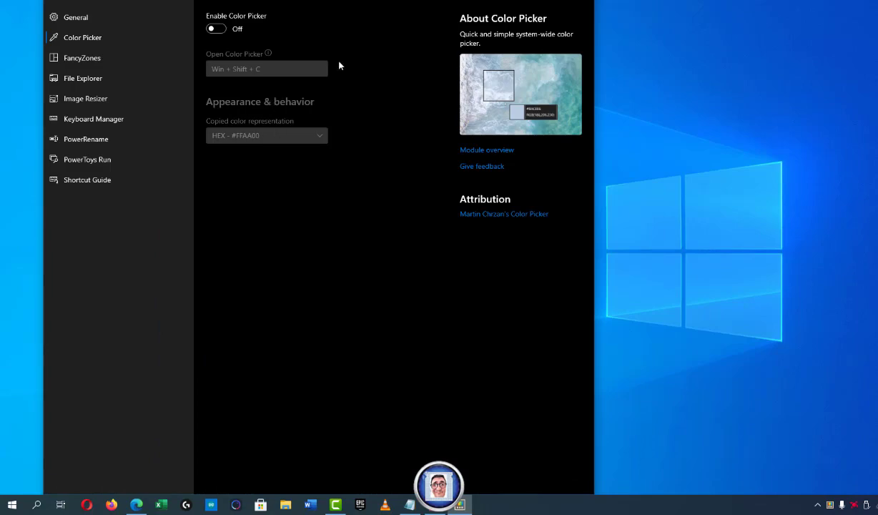
{"action": "left_click", "coordinate": [217, 31]}
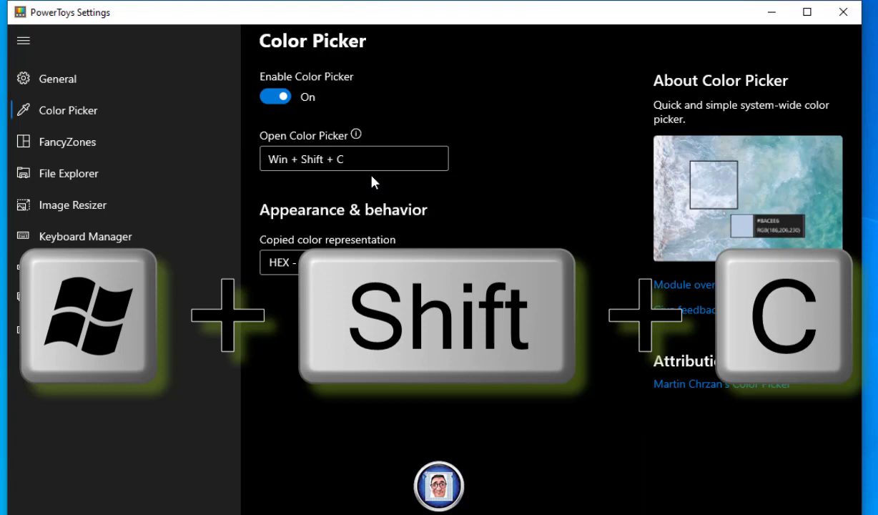
Step: Pick a screen colour as HEX code #A5C7C9, paste it into a Notepad document, and return to PowerToys Settings
{"action": "key", "text": "super+shift+c"}
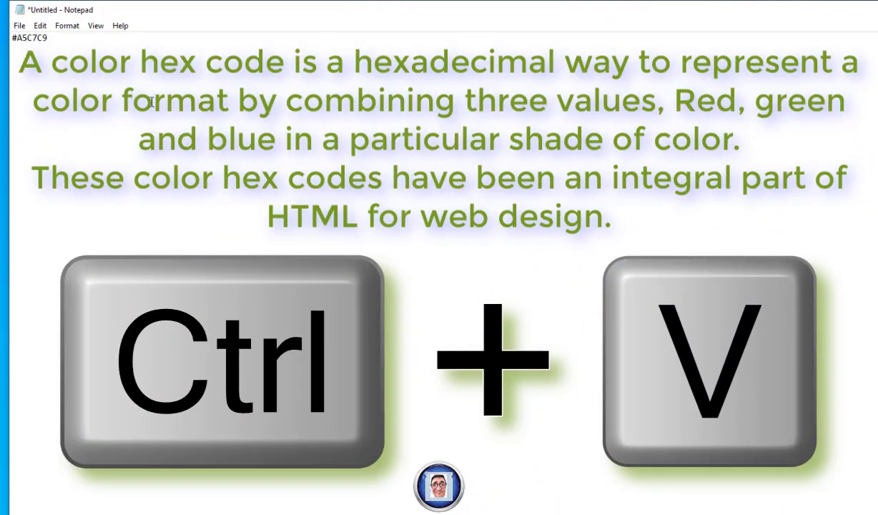
{"action": "right_click", "coordinate": [152, 101]}
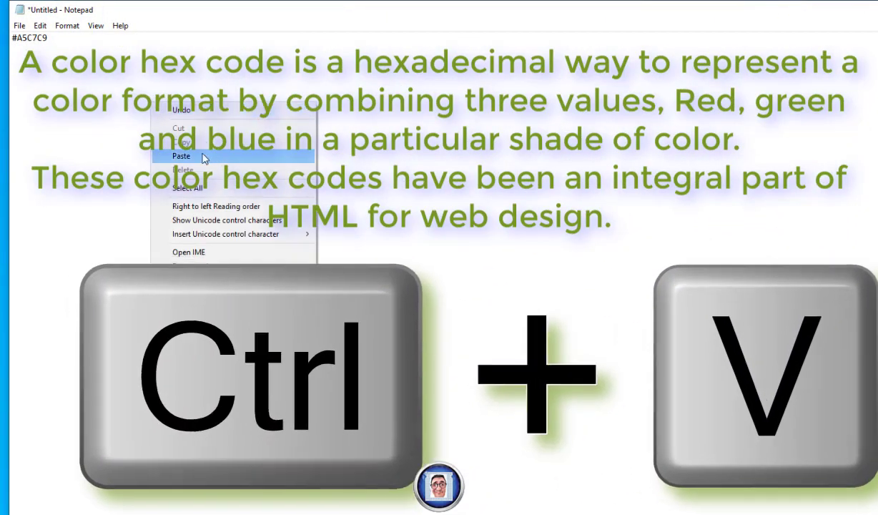
{"action": "left_click", "coordinate": [208, 157]}
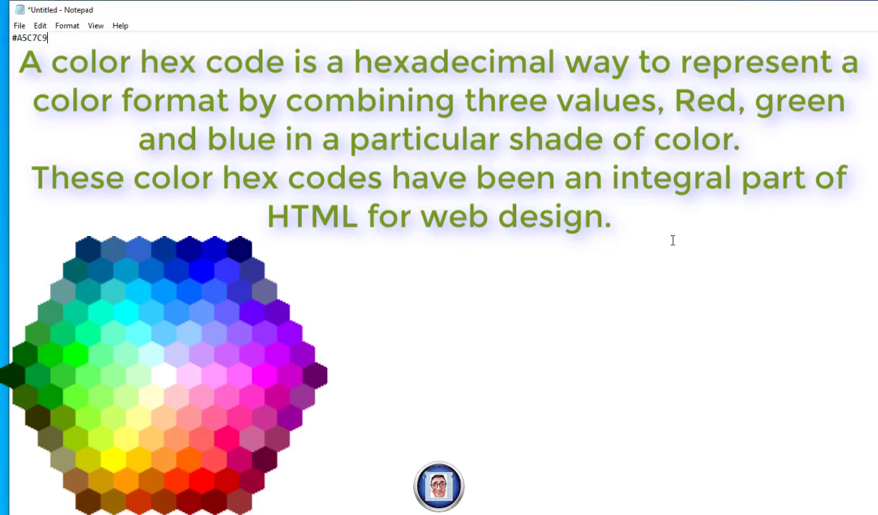
{"action": "left_click", "coordinate": [823, 6]}
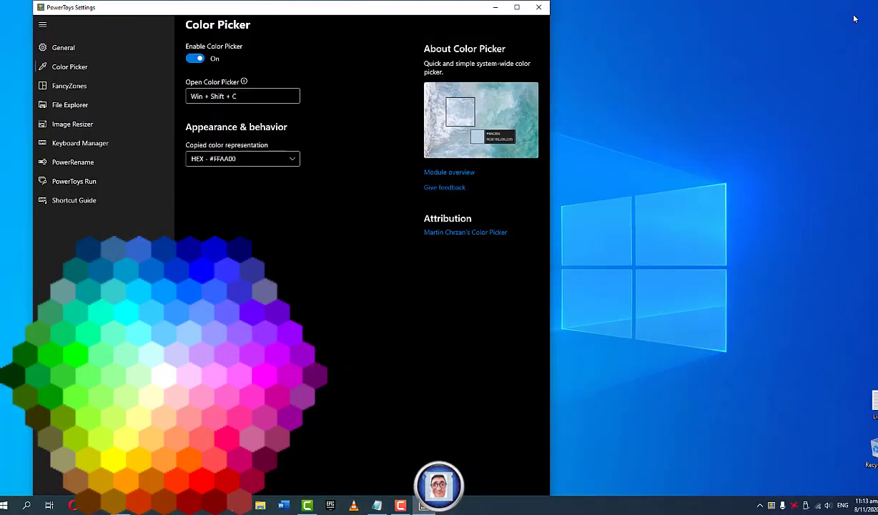
Step: Set the copied color representation to RGB, pick the black background as rgb(0, 0, 0), and switch to Notepad to paste it
{"action": "left_click", "coordinate": [293, 157]}
{"action": "left_click", "coordinate": [268, 174]}
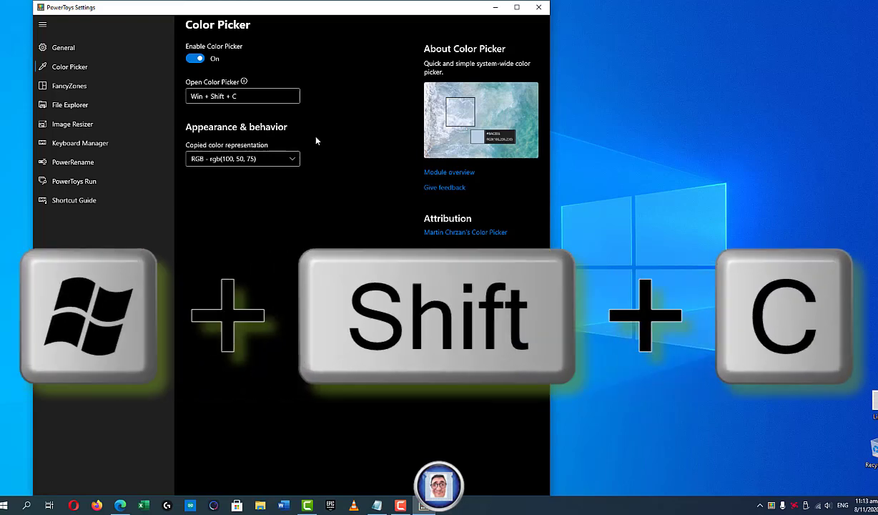
{"action": "key", "text": "super+shift+c"}
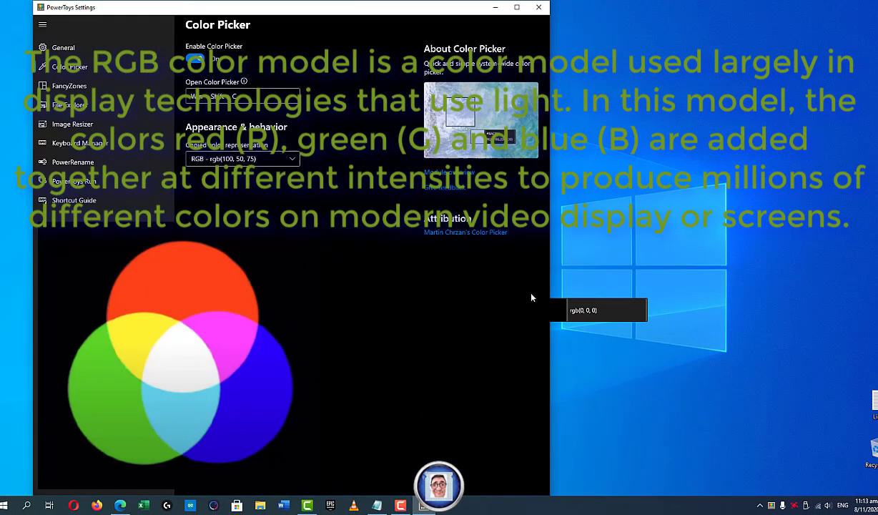
{"action": "left_click", "coordinate": [531, 298]}
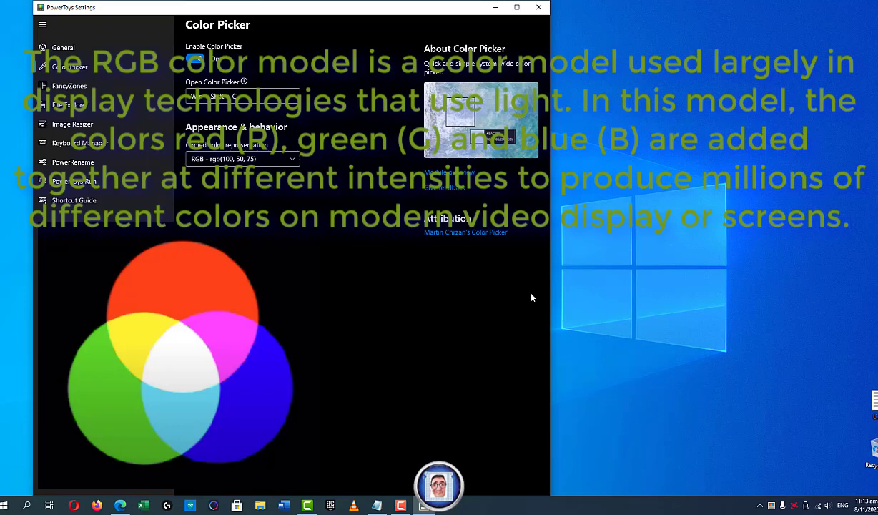
{"action": "left_click", "coordinate": [379, 506]}
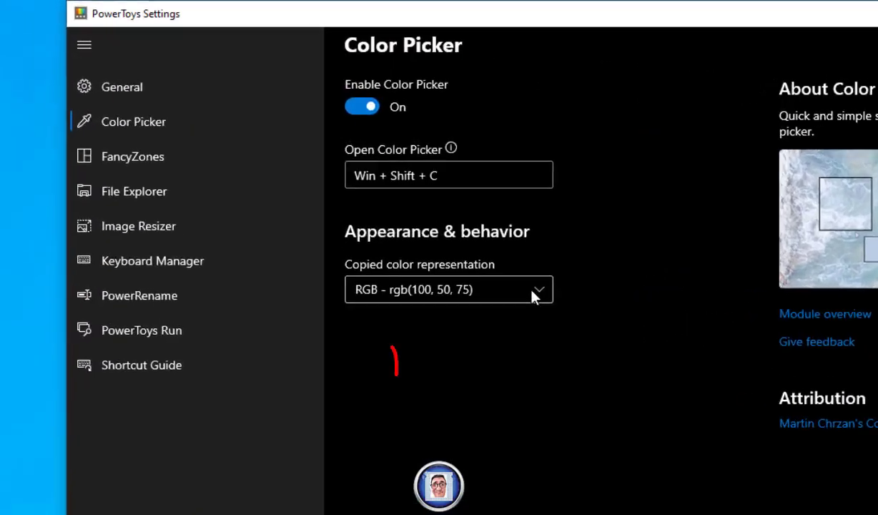
Step: Set the copied color representation to CMYK, pick a colour from the Color Picker preview image, and paste cmyk(12%, 3%, 0%, 22%) into Notepad
{"action": "left_click", "coordinate": [533, 295]}
{"action": "left_click", "coordinate": [487, 312]}
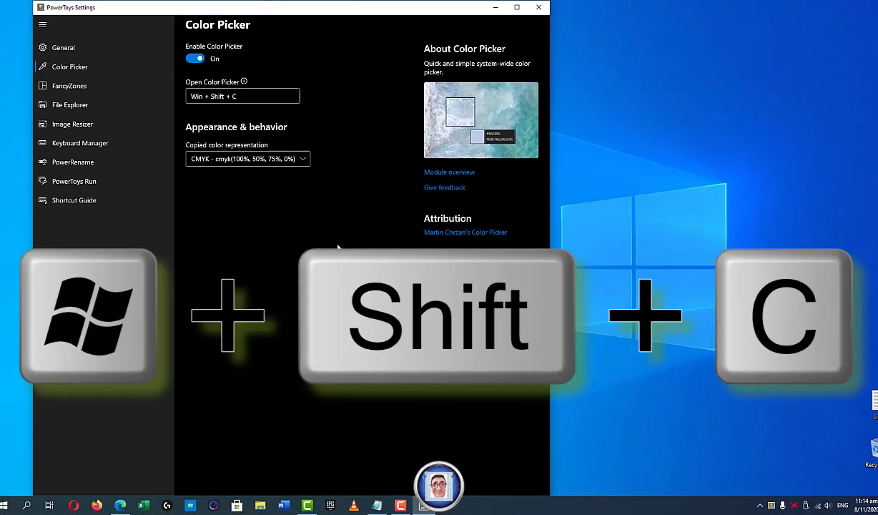
{"action": "key", "text": "super+shift+c"}
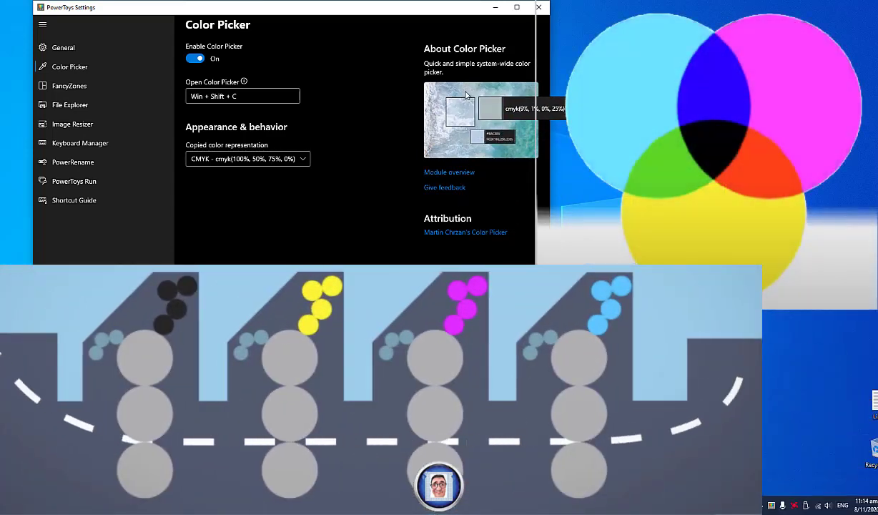
{"action": "left_click", "coordinate": [489, 109]}
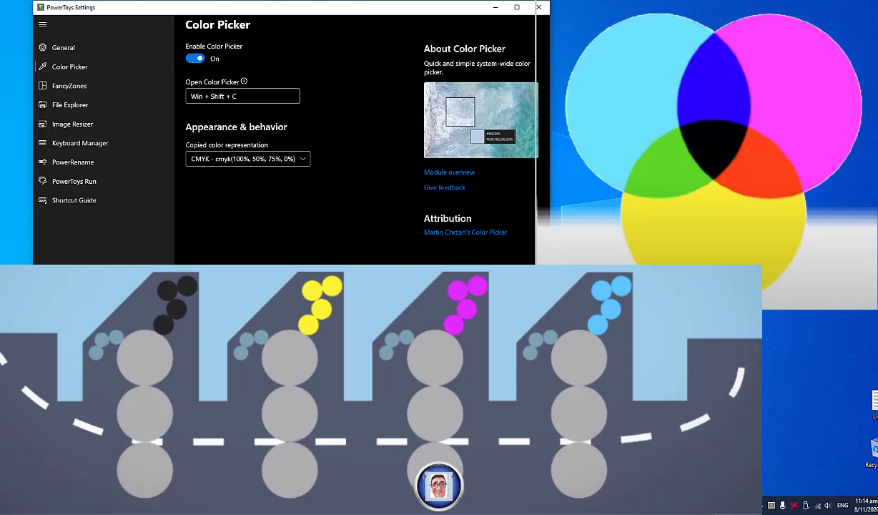
{"action": "key", "text": "alt+Tab"}
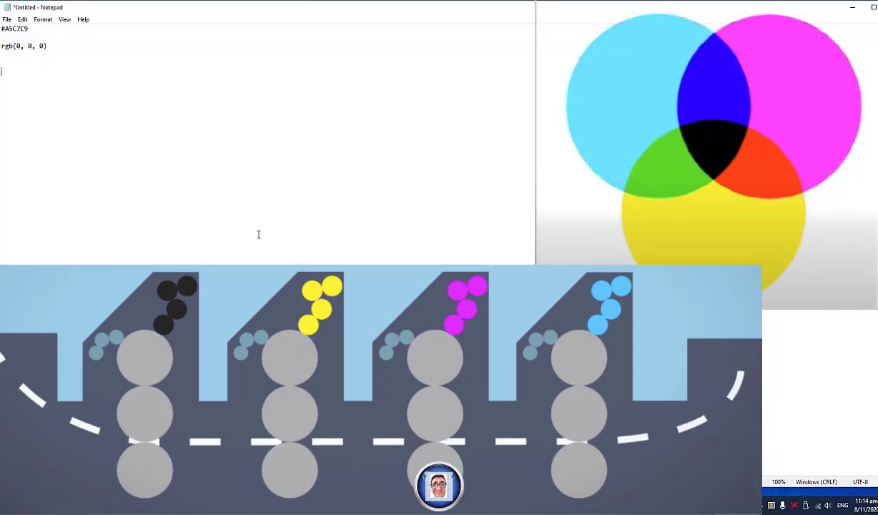
{"action": "key", "text": "ctrl+v"}
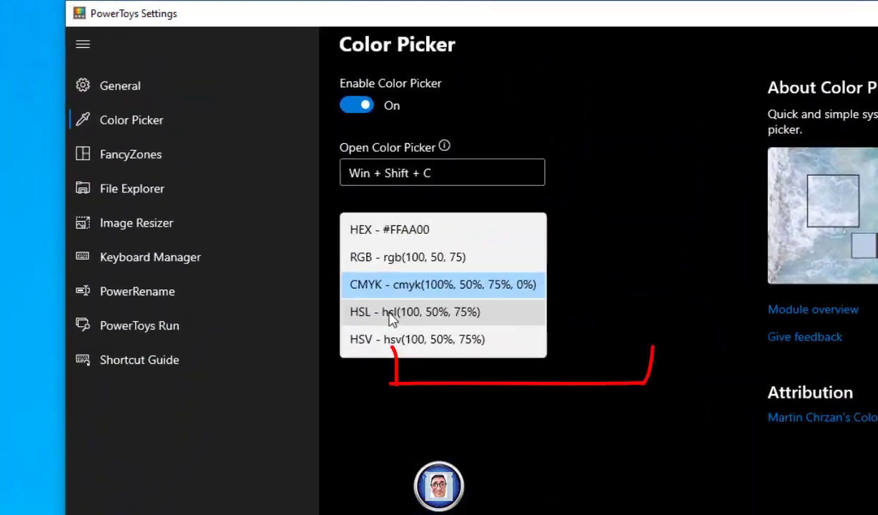
Step: Set the copied color representation to HSL, pick a screen colour as hsl(191, 34%, 61%), and paste it into Notepad
{"action": "left_click", "coordinate": [398, 317]}
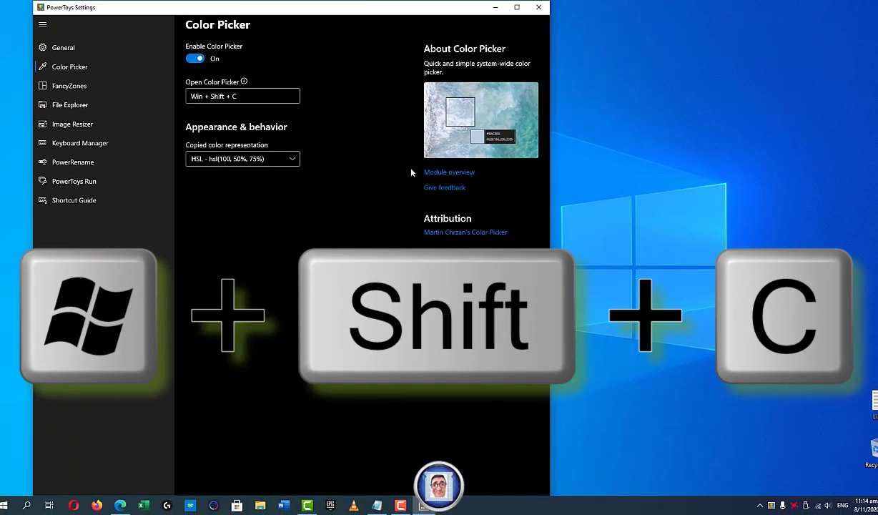
{"action": "key", "text": "super+shift+c"}
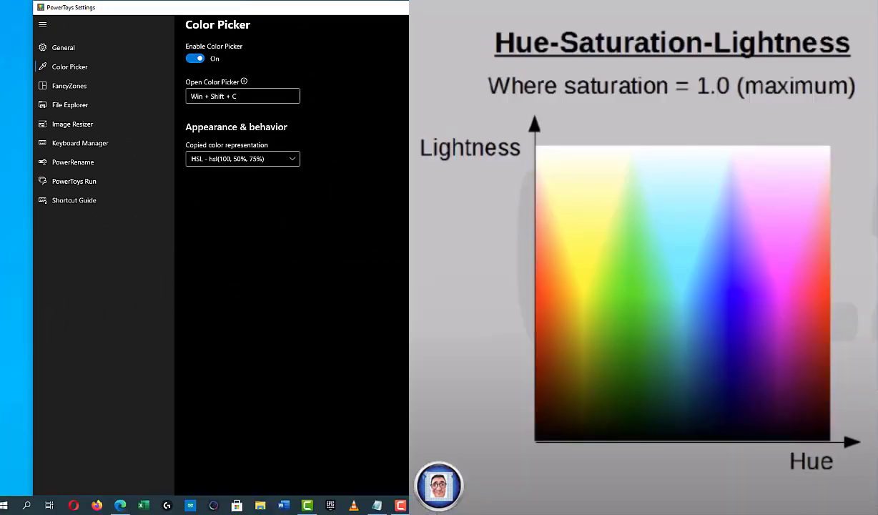
{"action": "left_click", "coordinate": [378, 506]}
{"action": "key", "text": "ctrl+v"}
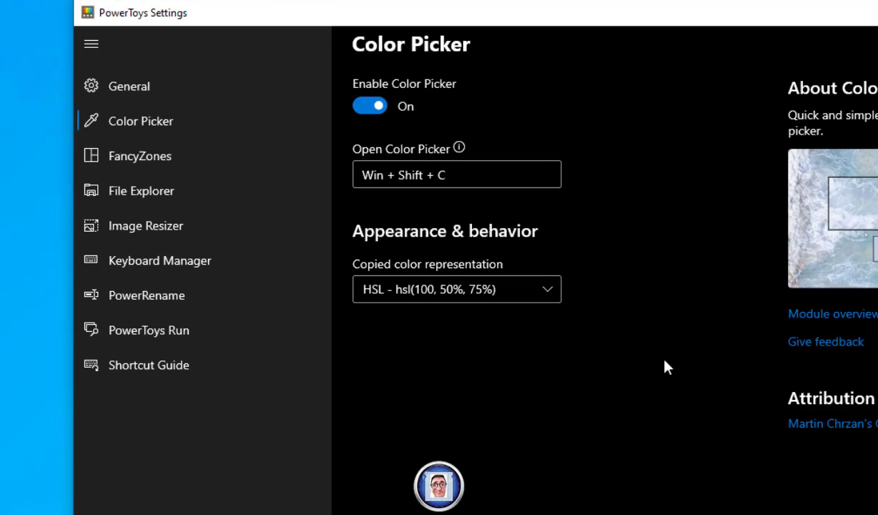
Step: Set the copied color representation to HSV, pick a colour from the Color Picker preview image, and paste it into Notepad
{"action": "left_click", "coordinate": [547, 290]}
{"action": "left_click", "coordinate": [540, 317]}
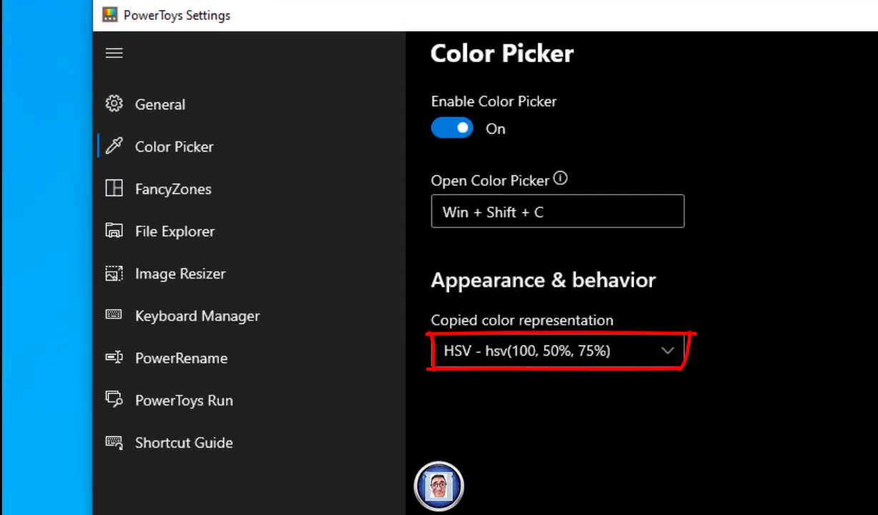
{"action": "key", "text": "super+shift+c"}
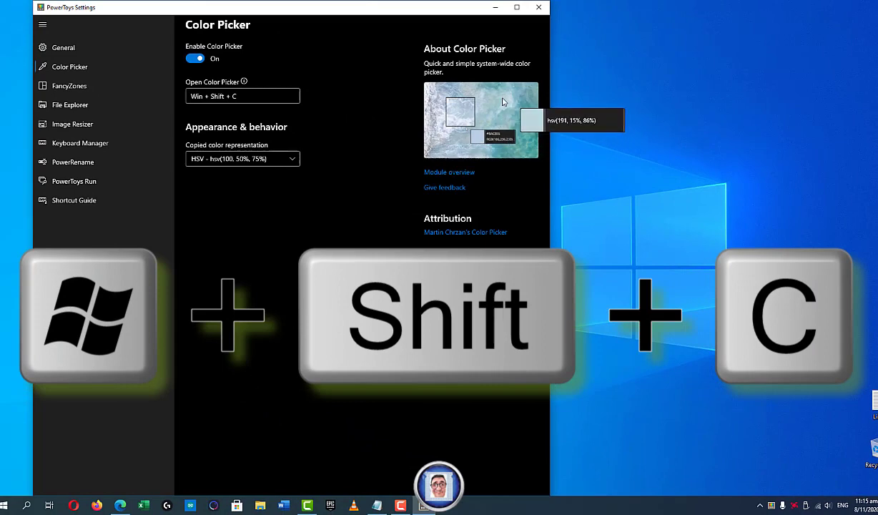
{"action": "left_click", "coordinate": [499, 98]}
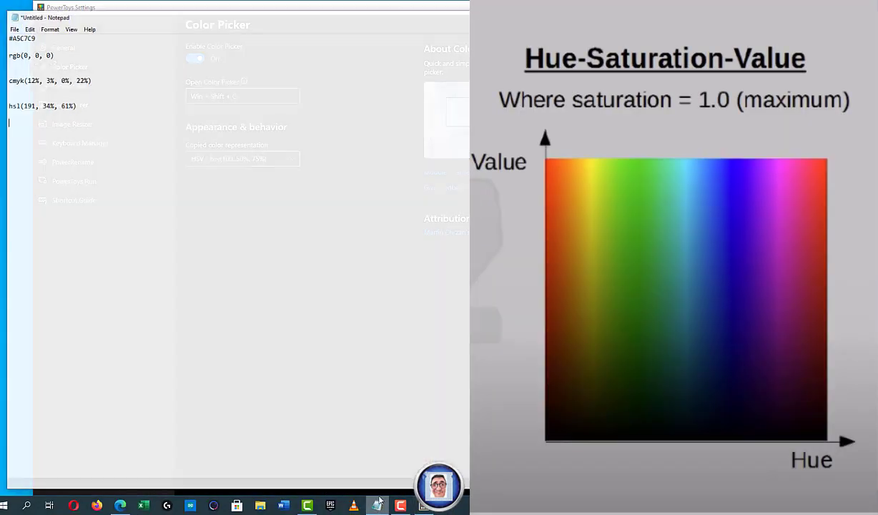
{"action": "left_click", "coordinate": [377, 504]}
{"action": "key", "text": "ctrl+v"}
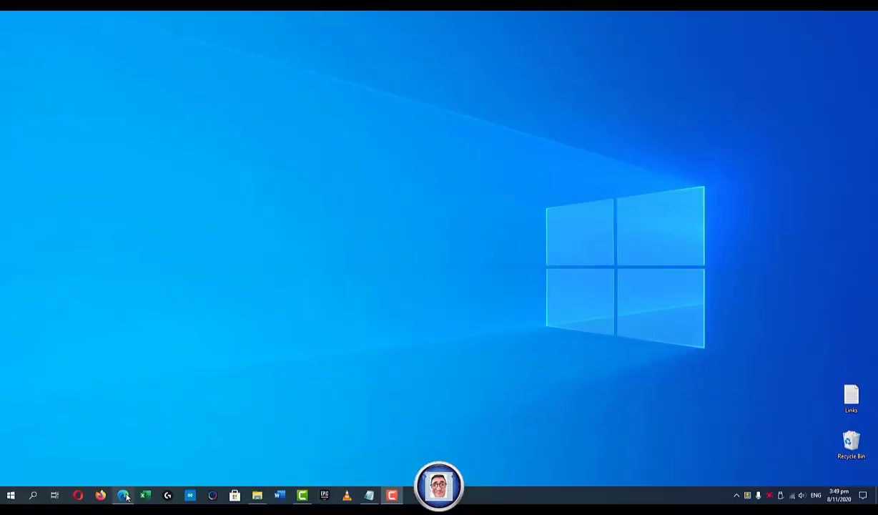
Step: Switch to Edge and pick the light green grass in the garden scenery picture as hsl(80, 53%, 59%)
{"action": "left_click", "coordinate": [125, 495]}
{"action": "key", "text": "super+shift+c"}
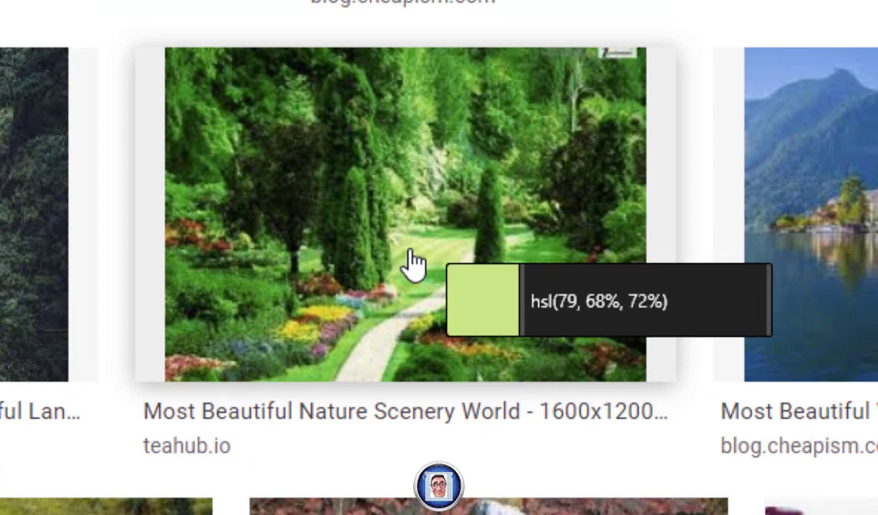
{"action": "left_click", "coordinate": [405, 269]}
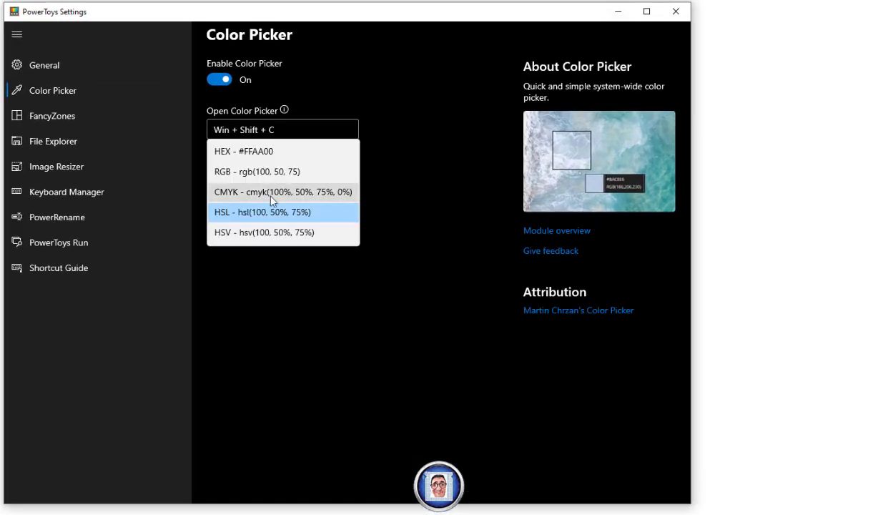
Step: Set the copied color representation to RGB and pick rgb(112, 177, 192) from the preview image for the Notepad list
{"action": "left_click", "coordinate": [266, 172]}
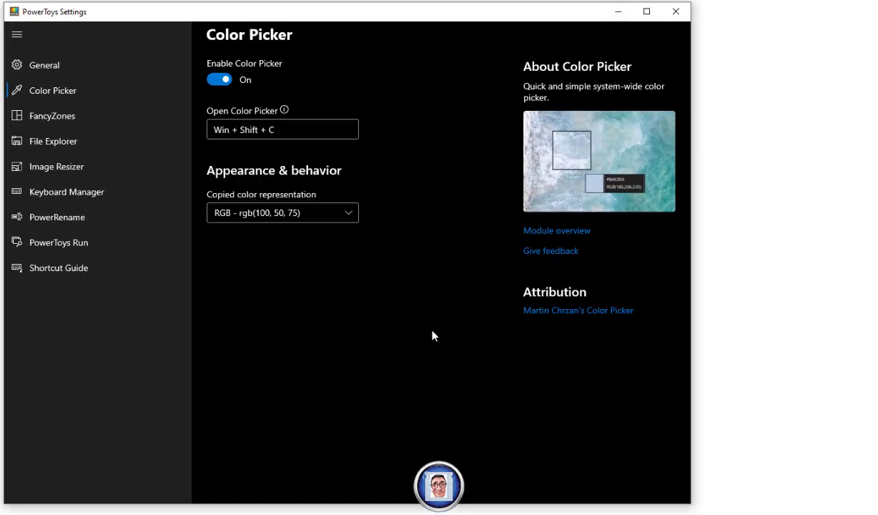
{"action": "key", "text": "super+shift+c"}
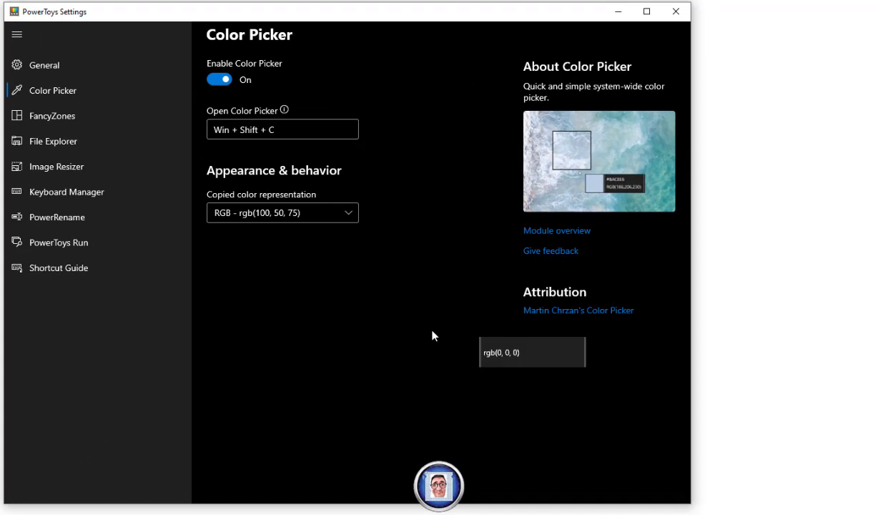
{"action": "left_click", "coordinate": [658, 162]}
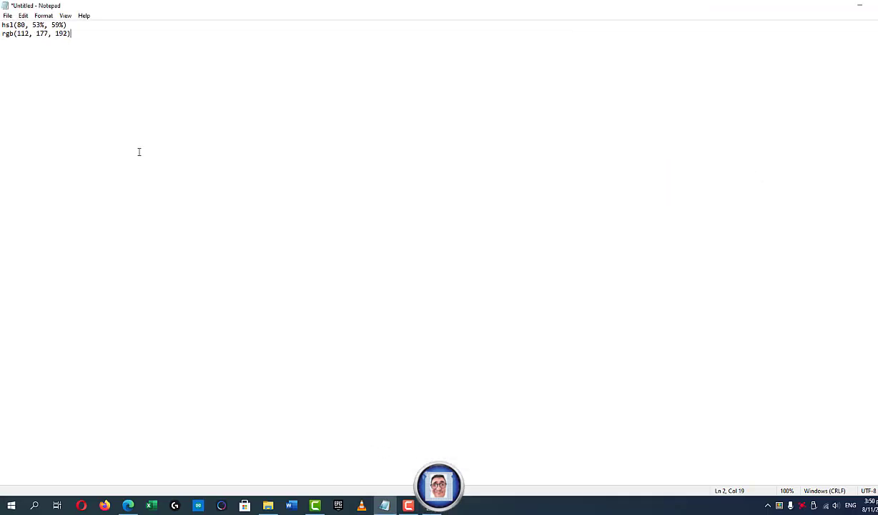
Step: Open Paint, check its Edit Colors dialog, and arrange Paint side by side with Notepad
{"action": "left_click", "coordinate": [34, 506]}
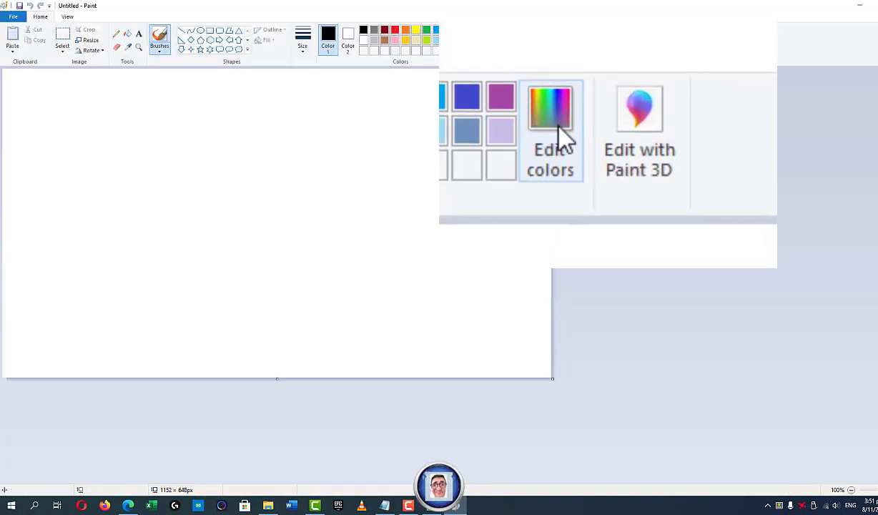
{"action": "left_click", "coordinate": [474, 43]}
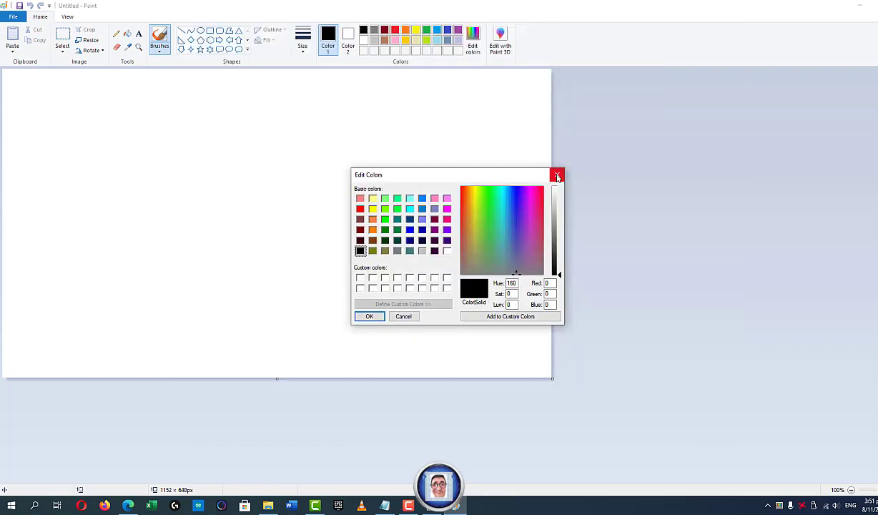
{"action": "left_click", "coordinate": [556, 174]}
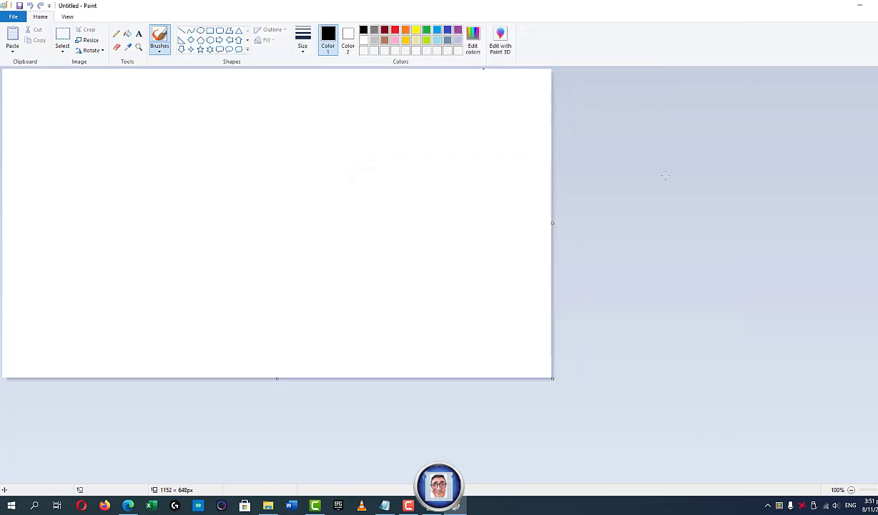
{"action": "key", "text": "super+Down"}
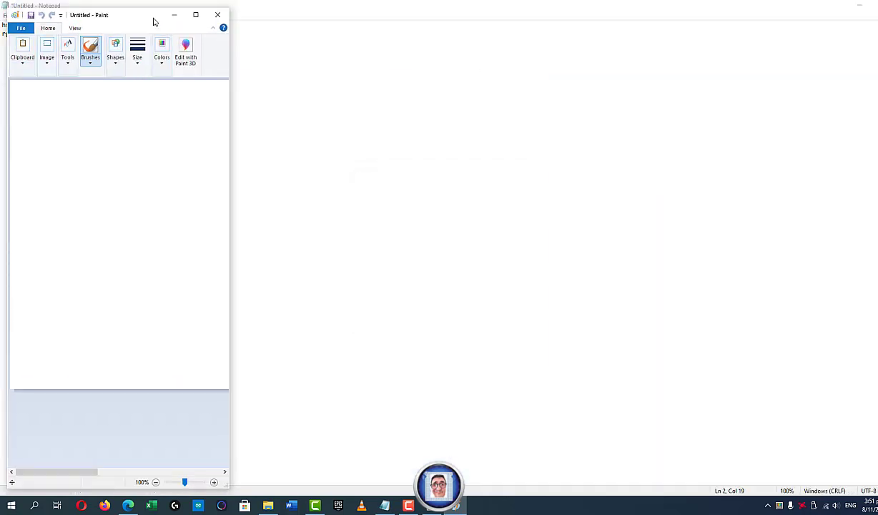
{"action": "left_click_drag", "start_coordinate": [153, 21], "coordinate": [877, 60]}
{"action": "left_click", "coordinate": [140, 100]}
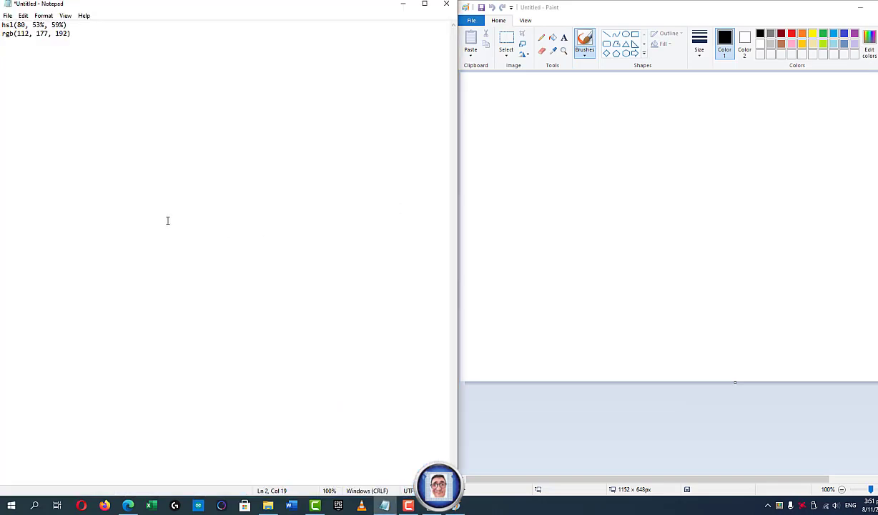
Step: Define Paint's Color 1 as a custom colour with hue 80, saturation 53 and luminosity 59
{"action": "left_click", "coordinate": [869, 49]}
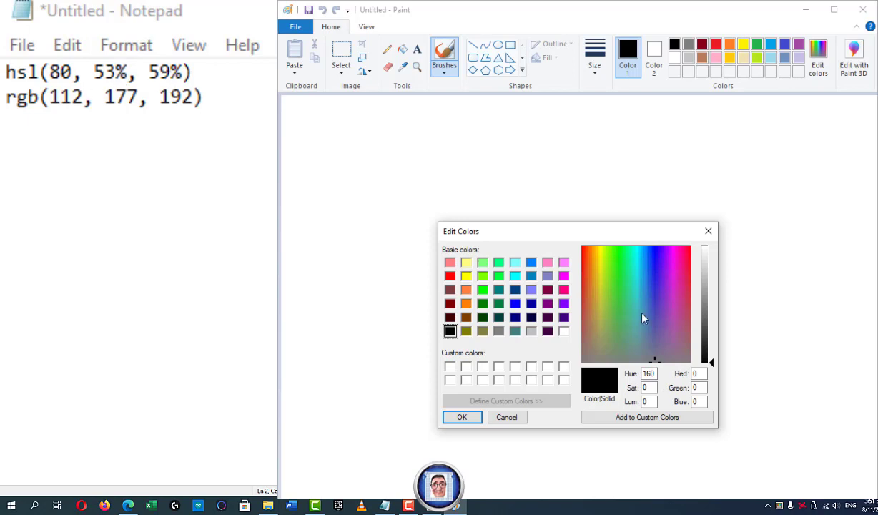
{"action": "double_click", "coordinate": [648, 373]}
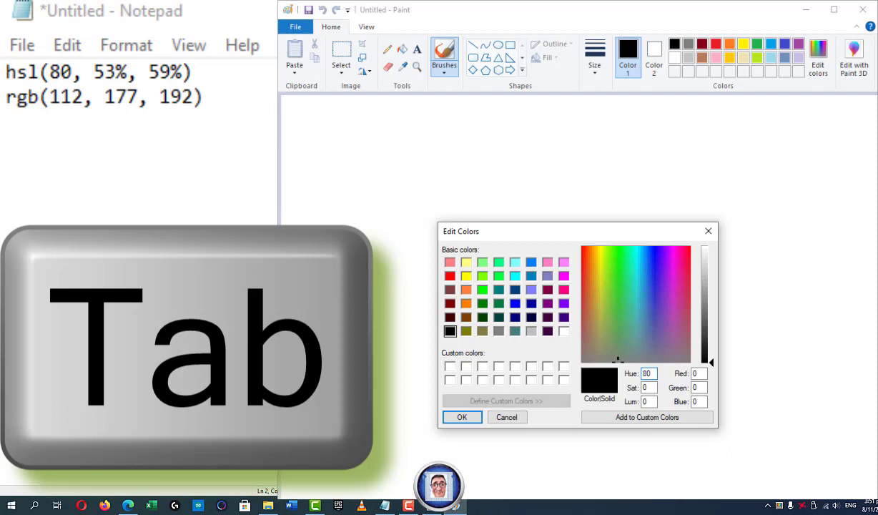
{"action": "key", "text": "Tab"}
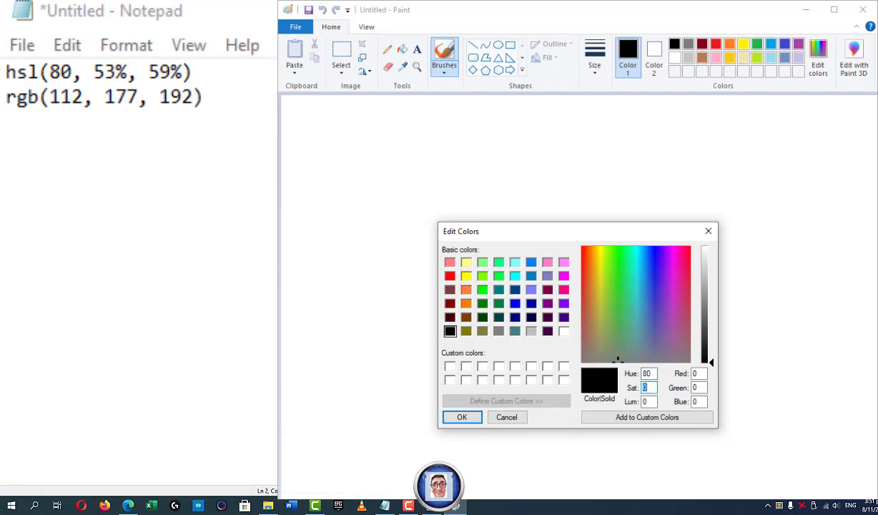
{"action": "type", "text": "53"}
{"action": "key", "text": "Tab"}
{"action": "type", "text": "59"}
{"action": "key", "text": "Return"}
Step: Scribble a dark green zigzag patch with the brush on the upper part of the Paint canvas
{"action": "mouse_move", "coordinate": [464, 161]}
{"action": "left_mouse_down"}
{"action": "mouse_move", "coordinate": [509, 169]}
{"action": "mouse_move", "coordinate": [464, 171]}
{"action": "left_mouse_up"}
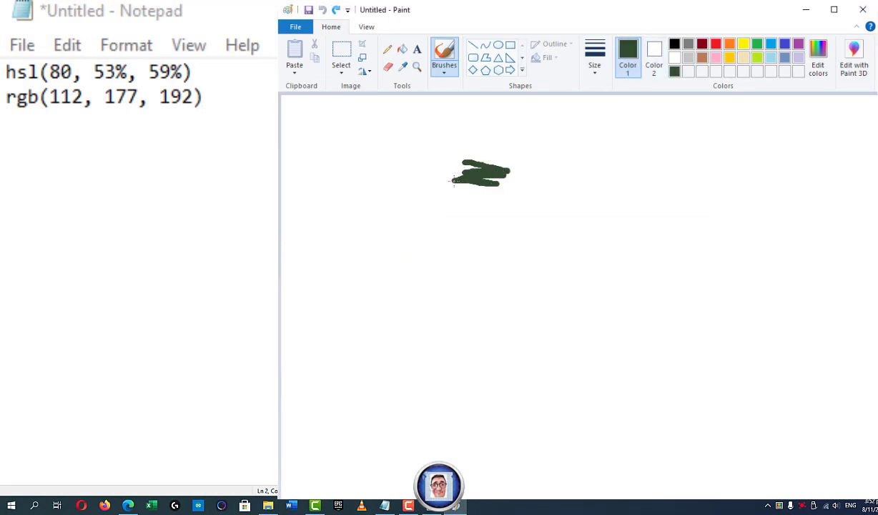
{"action": "mouse_move", "coordinate": [466, 184]}
{"action": "left_mouse_down"}
{"action": "mouse_move", "coordinate": [436, 187]}
{"action": "mouse_move", "coordinate": [487, 205]}
{"action": "mouse_move", "coordinate": [442, 195]}
{"action": "left_mouse_up"}
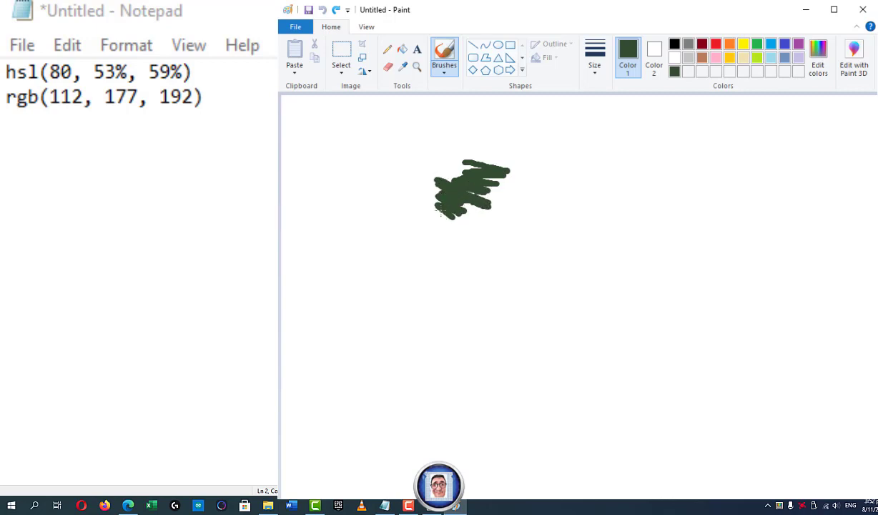
{"action": "left_click_drag", "start_coordinate": [445, 217], "coordinate": [433, 221]}
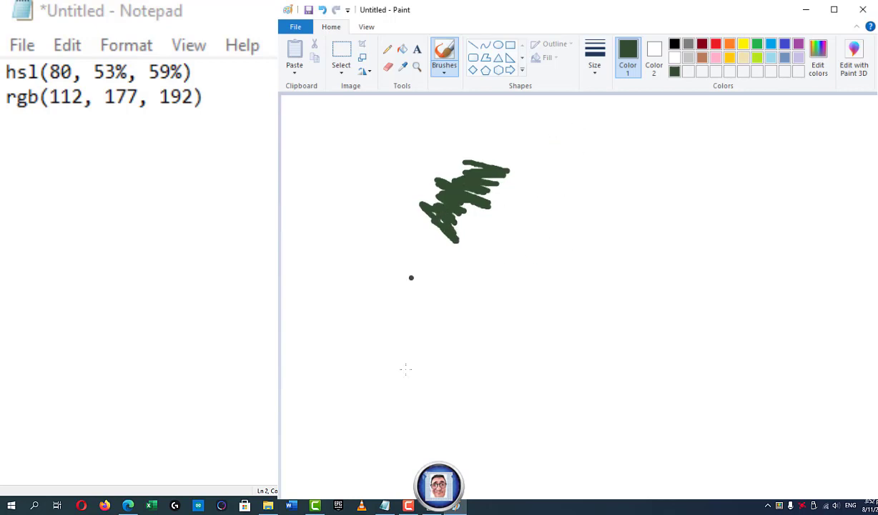
Step: Define Paint's Color 1 as a custom colour with red 112, green 177 and blue 192
{"action": "left_click", "coordinate": [821, 70]}
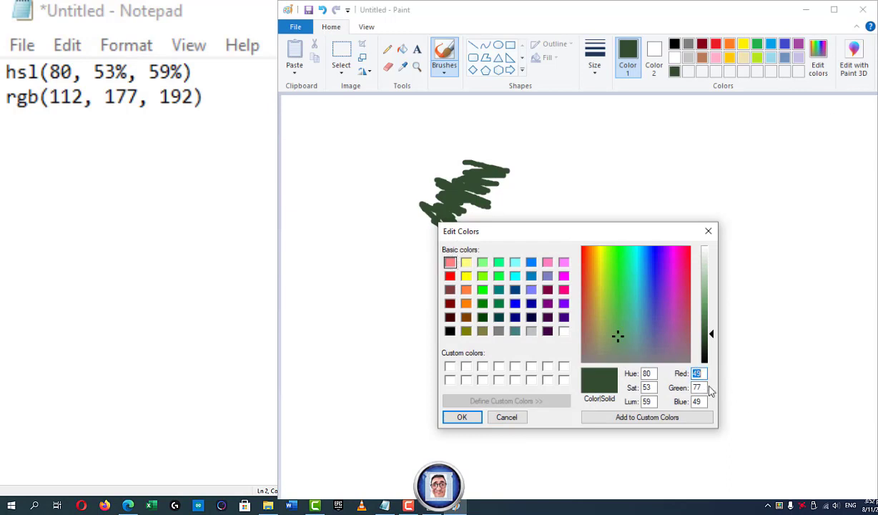
{"action": "type", "text": "112"}
{"action": "key", "text": "Tab"}
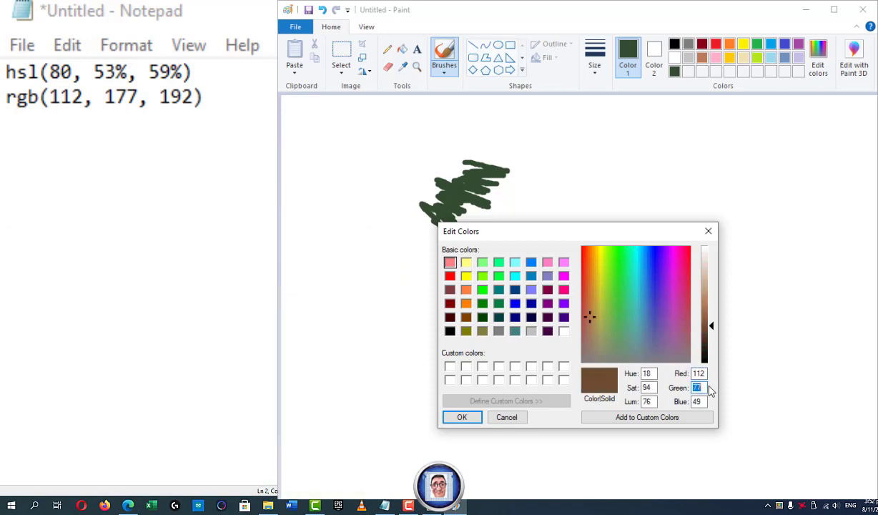
{"action": "type", "text": "177"}
{"action": "key", "text": "Tab"}
{"action": "type", "text": "192"}
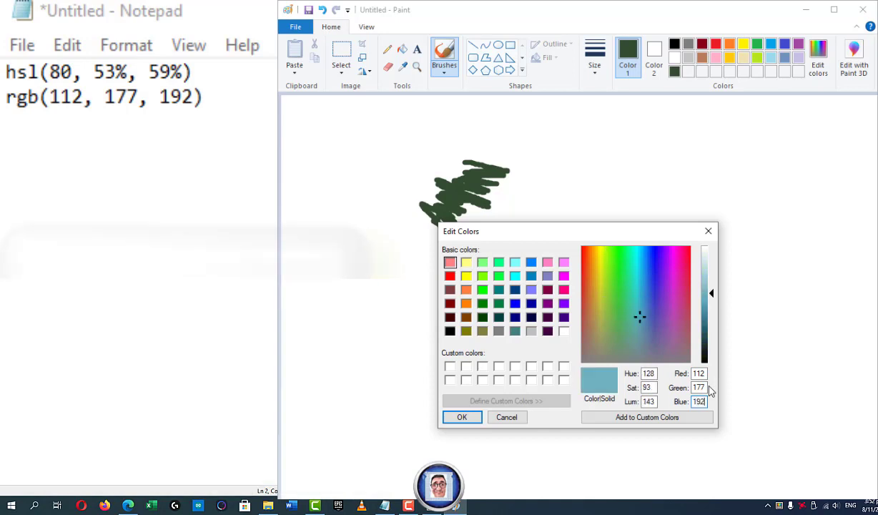
{"action": "key", "text": "Return"}
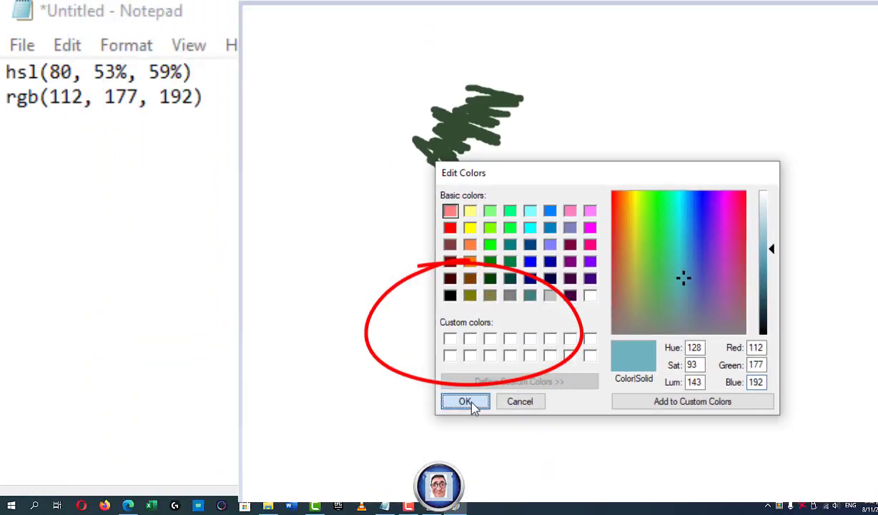
{"action": "left_click", "coordinate": [471, 404]}
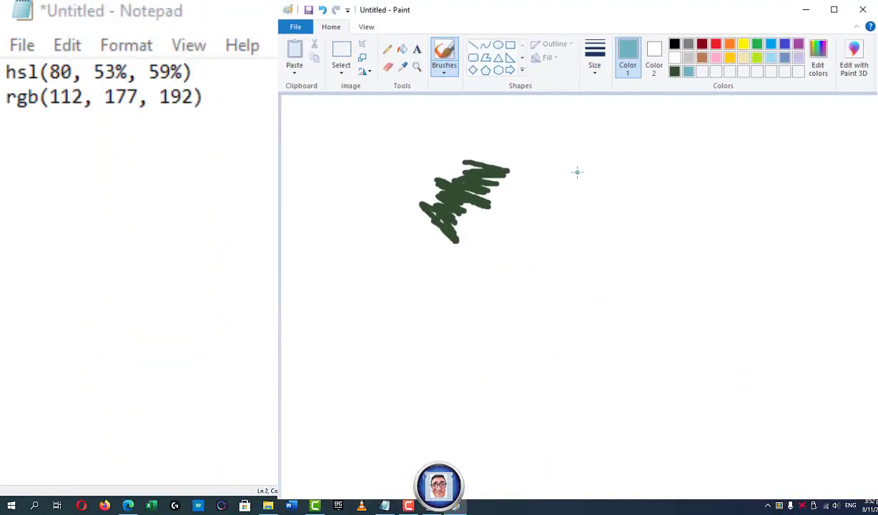
Step: Scribble a light blue brush patch beside the dark green one and open the Edit Colors dialog
{"action": "mouse_move", "coordinate": [577, 172]}
{"action": "left_mouse_down"}
{"action": "mouse_move", "coordinate": [666, 188]}
{"action": "mouse_move", "coordinate": [577, 175]}
{"action": "mouse_move", "coordinate": [630, 200]}
{"action": "mouse_move", "coordinate": [637, 213]}
{"action": "mouse_move", "coordinate": [575, 194]}
{"action": "mouse_move", "coordinate": [631, 229]}
{"action": "mouse_move", "coordinate": [565, 179]}
{"action": "mouse_move", "coordinate": [596, 240]}
{"action": "mouse_move", "coordinate": [615, 249]}
{"action": "mouse_move", "coordinate": [604, 236]}
{"action": "left_mouse_up"}
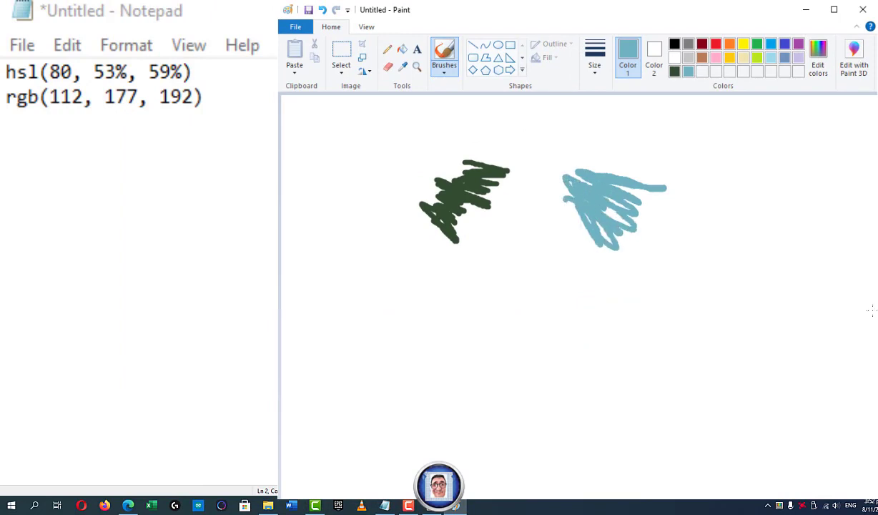
{"action": "left_click", "coordinate": [819, 60]}
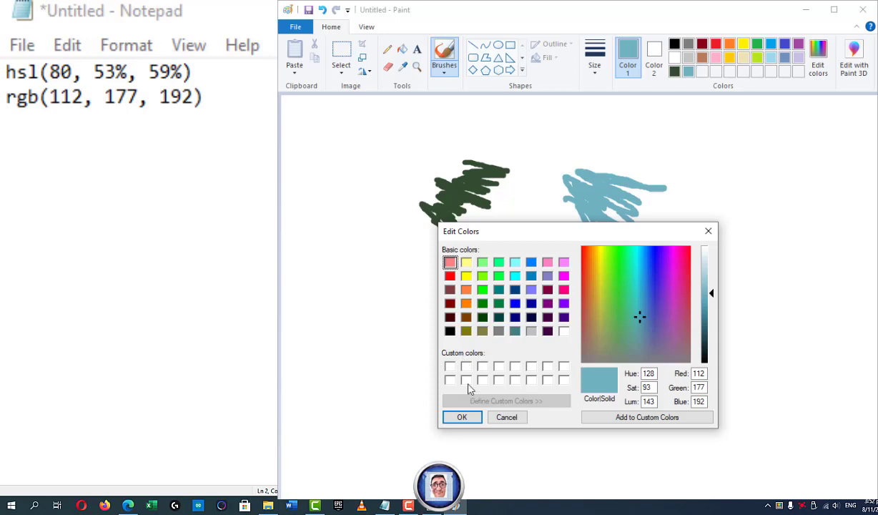
Step: Add the current light blue and a dark green with hue 80, saturation 53 and luminosity 59 to the custom colors
{"action": "left_click", "coordinate": [659, 421]}
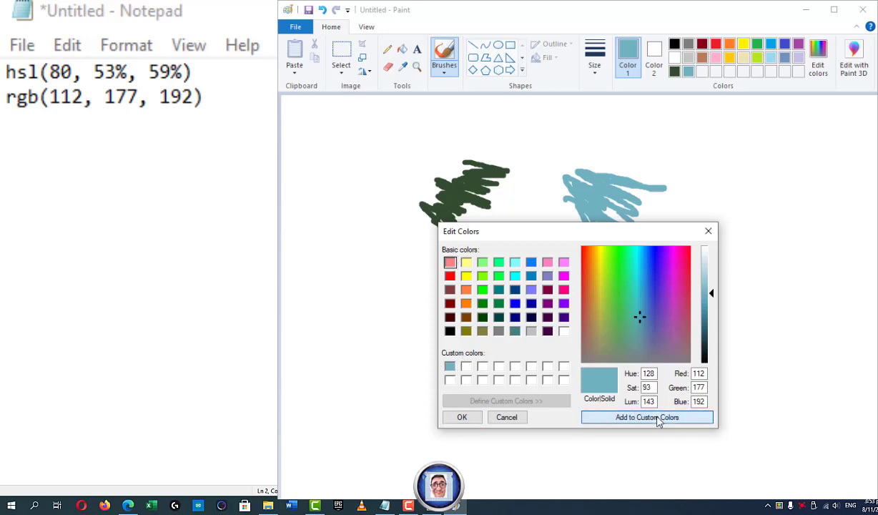
{"action": "key", "text": "Return"}
{"action": "double_click", "coordinate": [648, 374]}
{"action": "type", "text": "80"}
{"action": "key", "text": "Tab"}
{"action": "type", "text": "53"}
{"action": "key", "text": "Tab"}
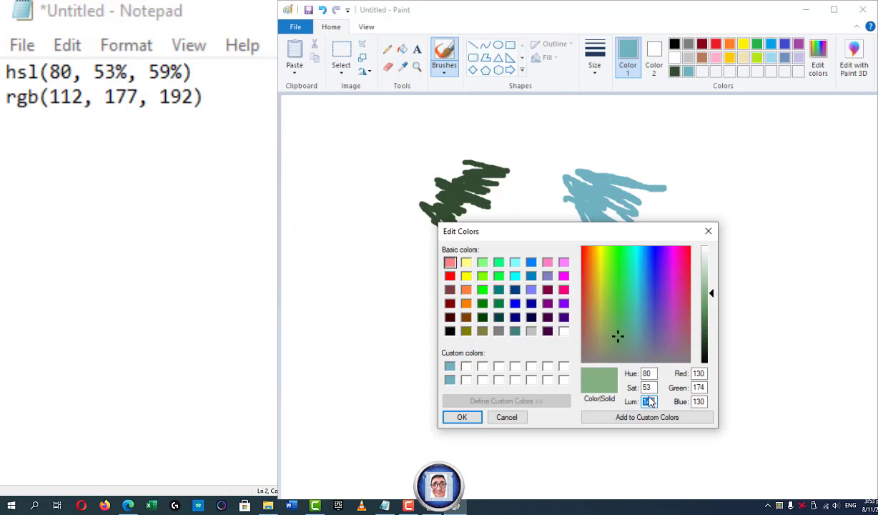
{"action": "type", "text": "59"}
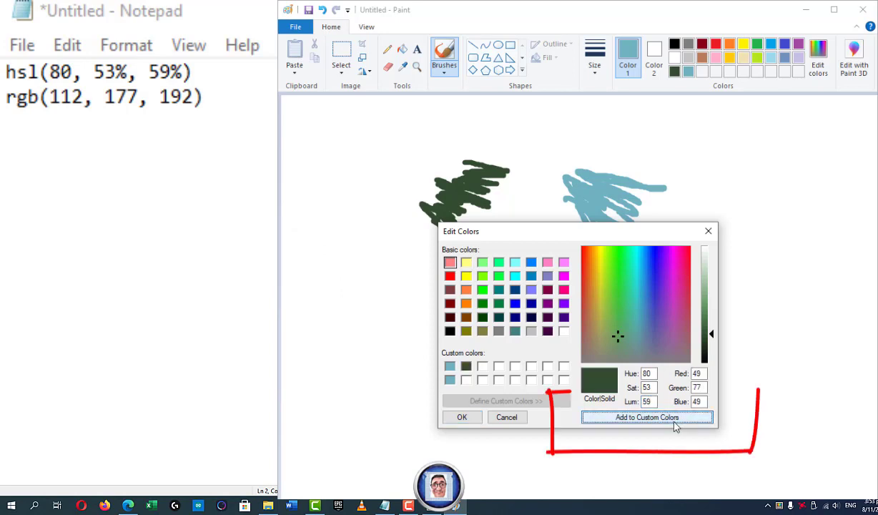
{"action": "left_click", "coordinate": [671, 418]}
Step: Apply the dark green custom color as Color 1 and brush a scribble below the two existing patches
{"action": "left_click", "coordinate": [462, 417]}
{"action": "mouse_move", "coordinate": [538, 258]}
{"action": "left_mouse_down"}
{"action": "mouse_move", "coordinate": [630, 306]}
{"action": "mouse_move", "coordinate": [565, 287]}
{"action": "mouse_move", "coordinate": [548, 307]}
{"action": "left_mouse_up"}
Step: Try out Color 1 adjustments in Edit Colors by lowering the luminosity to 0 and trying different hues and saturations in the spectrum
{"action": "left_click", "coordinate": [817, 54]}
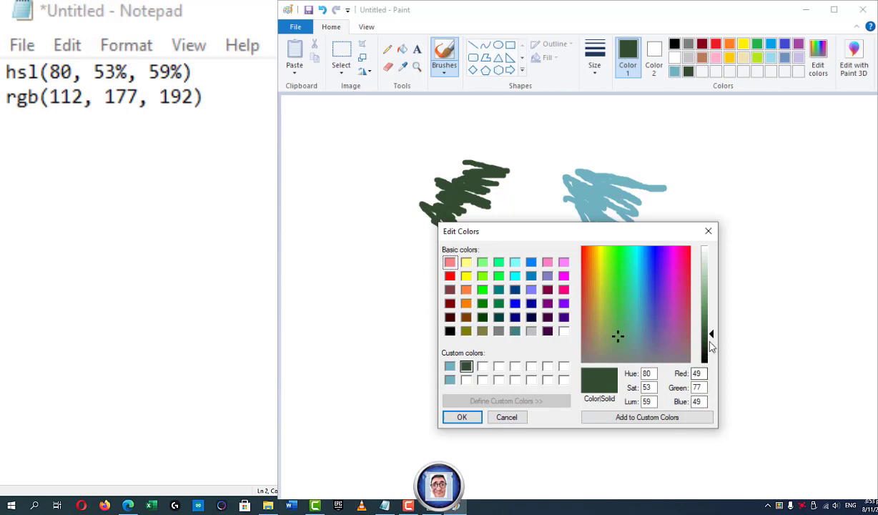
{"action": "left_click_drag", "start_coordinate": [715, 337], "coordinate": [716, 365]}
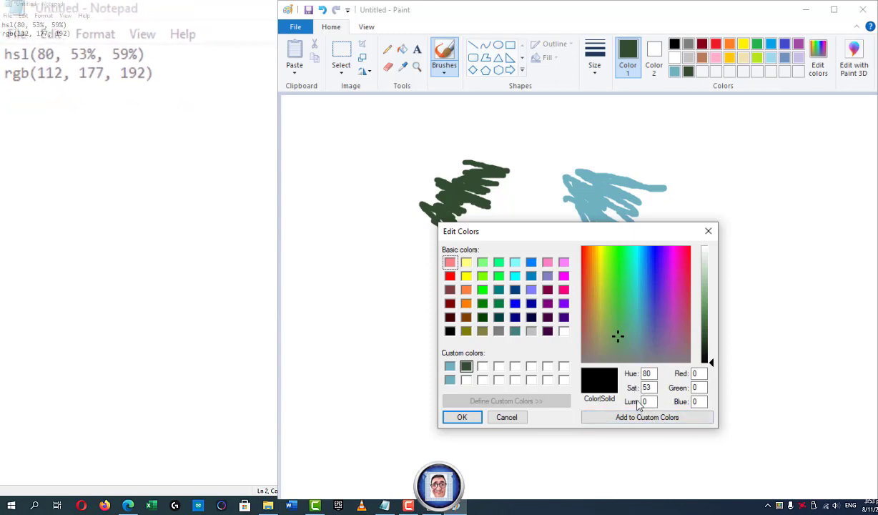
{"action": "left_click", "coordinate": [609, 359]}
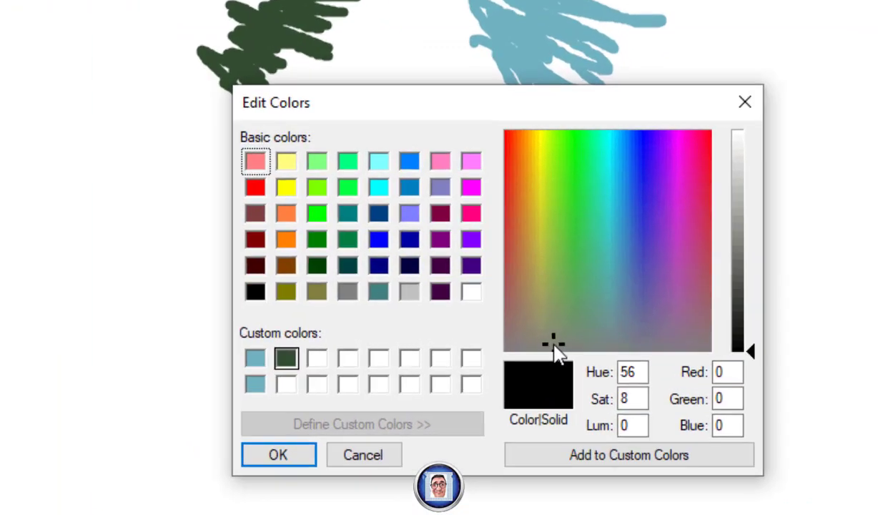
{"action": "left_click_drag", "start_coordinate": [573, 350], "coordinate": [495, 344]}
{"action": "left_click_drag", "start_coordinate": [590, 337], "coordinate": [619, 337]}
{"action": "mouse_move", "coordinate": [474, 343]}
{"action": "left_mouse_down"}
{"action": "mouse_move", "coordinate": [468, 339]}
{"action": "mouse_move", "coordinate": [471, 353]}
{"action": "mouse_move", "coordinate": [467, 336]}
{"action": "mouse_move", "coordinate": [476, 352]}
{"action": "mouse_move", "coordinate": [468, 349]}
{"action": "left_mouse_up"}
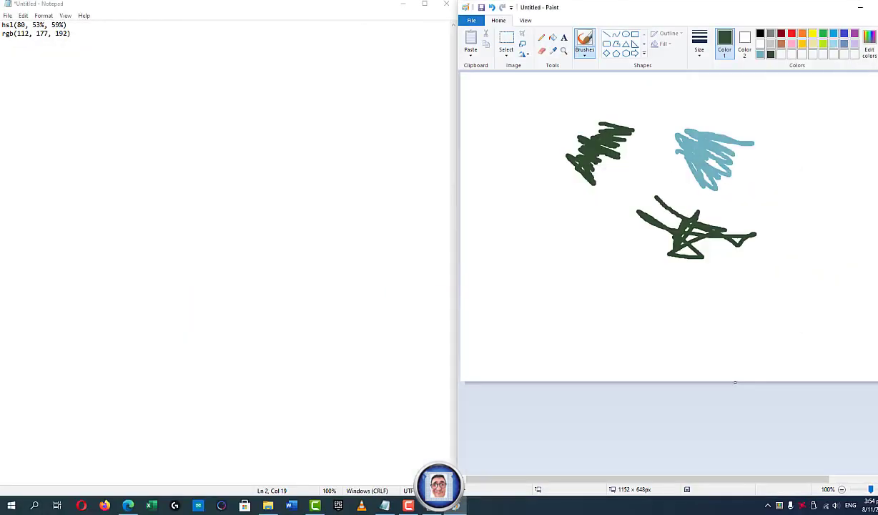
Step: Close Paint and Notepad without saving the drawing or the copied color values
{"action": "key", "text": "alt+F4"}
{"action": "left_click", "coordinate": [708, 255]}
{"action": "left_click", "coordinate": [444, 6]}
{"action": "left_click", "coordinate": [474, 253]}
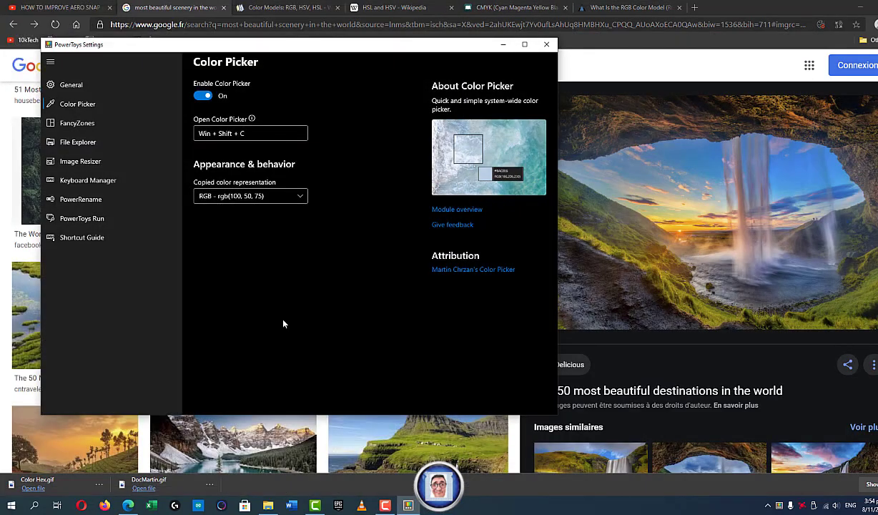